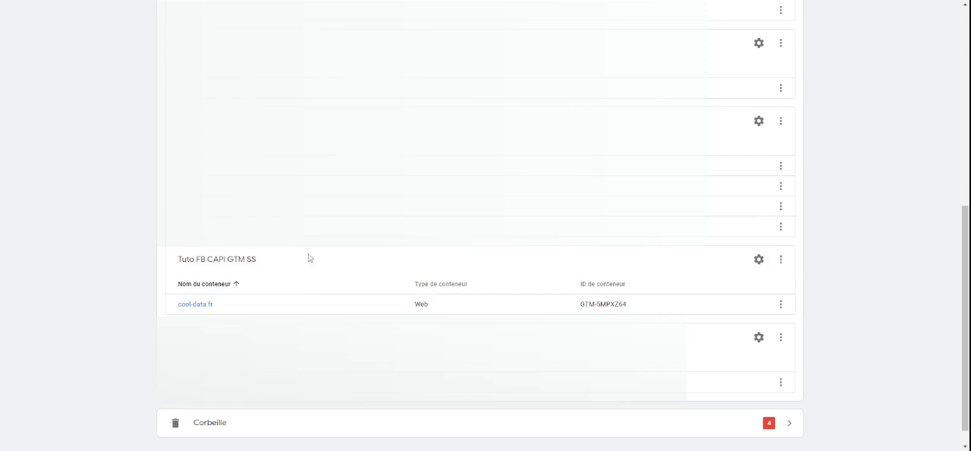
Step: Create a Server container named Cool Data Server in the Tuto FB CAPI GTM SS account
{"action": "left_click", "coordinate": [781, 262]}
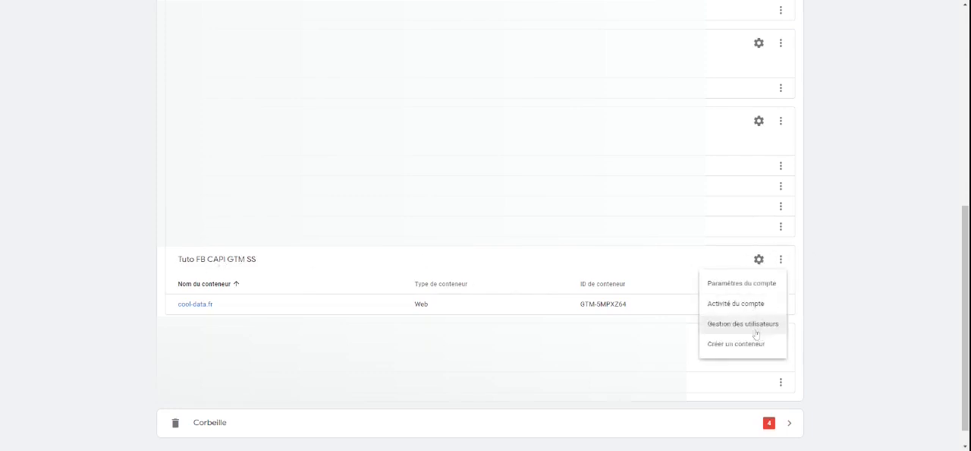
{"action": "left_click", "coordinate": [770, 350]}
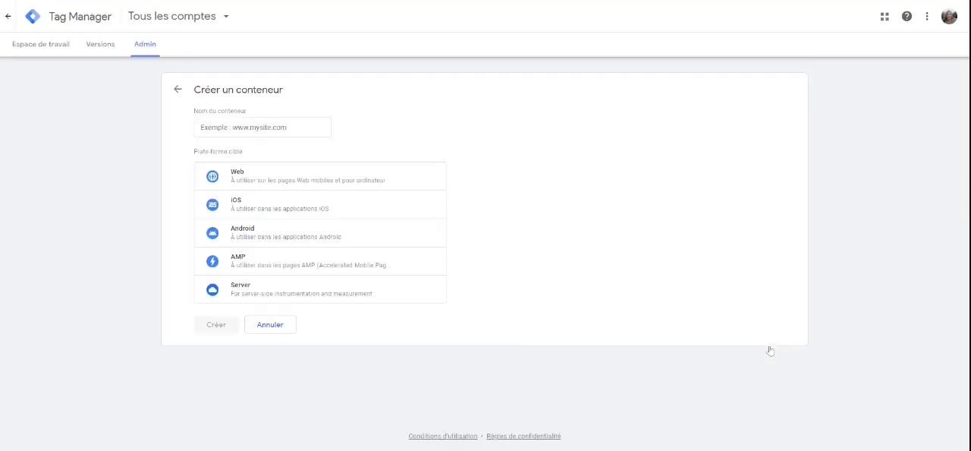
{"action": "left_click", "coordinate": [262, 128]}
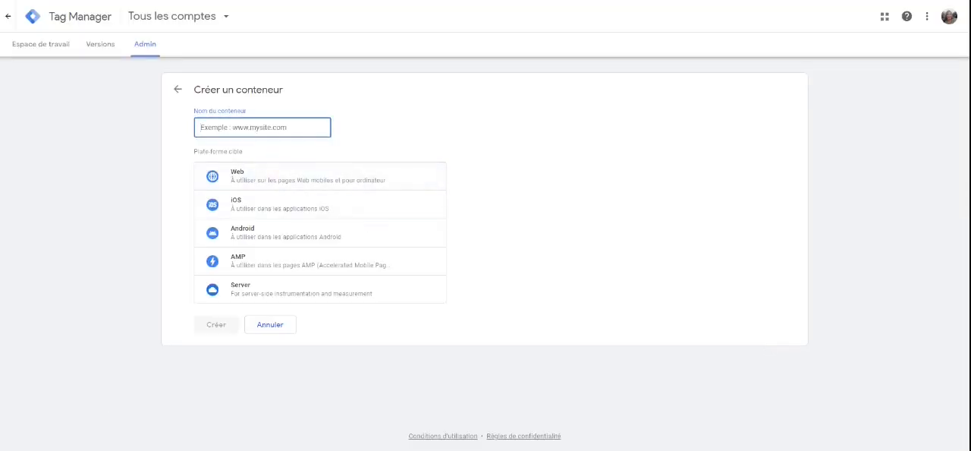
{"action": "type", "text": "Cool Data Server"}
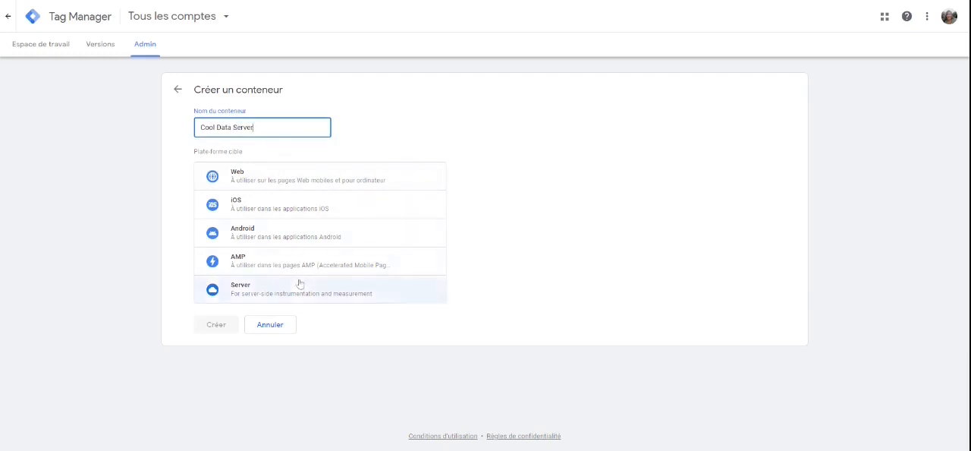
{"action": "left_click", "coordinate": [312, 288]}
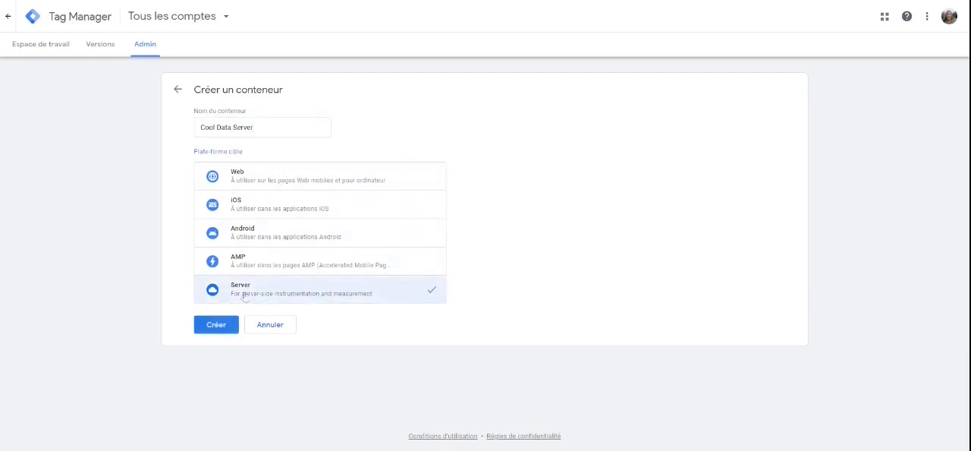
{"action": "left_click", "coordinate": [214, 325]}
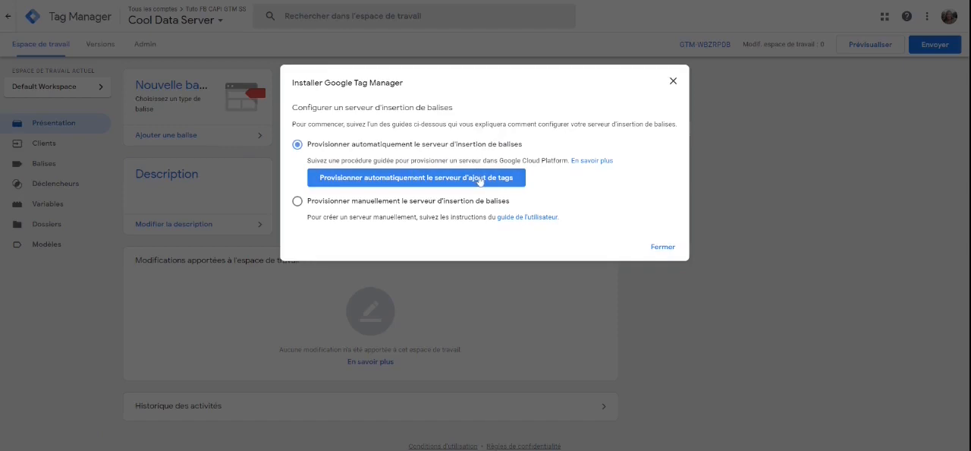
Step: Provision the tagging server automatically with the billing account Mon compte de facturation, and check the server configuration in the container settings
{"action": "left_click", "coordinate": [479, 179]}
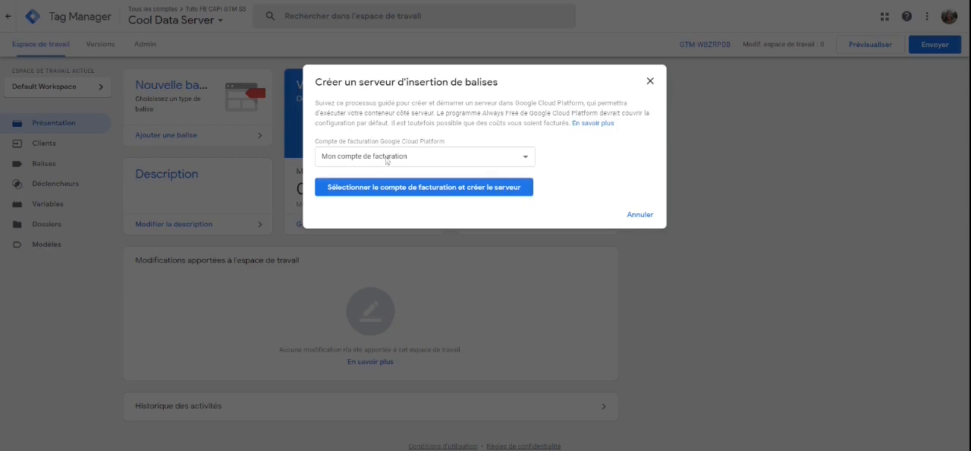
{"action": "left_click", "coordinate": [472, 189]}
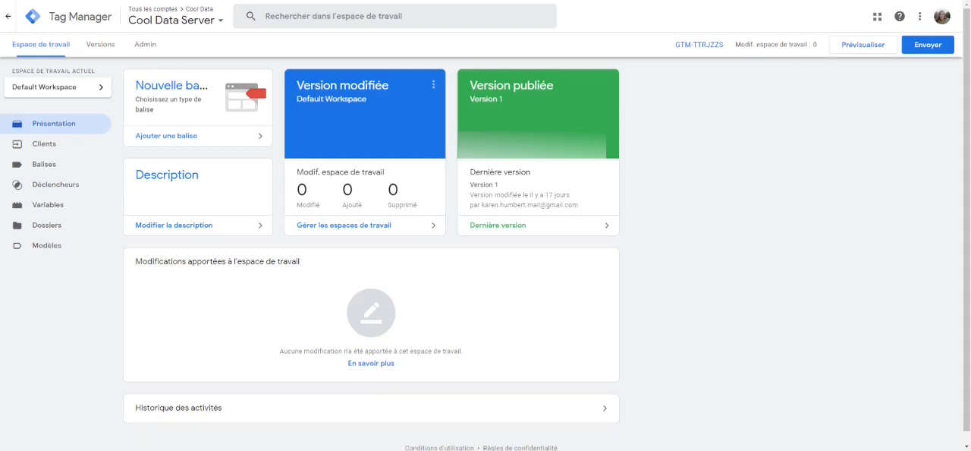
{"action": "left_click", "coordinate": [145, 45]}
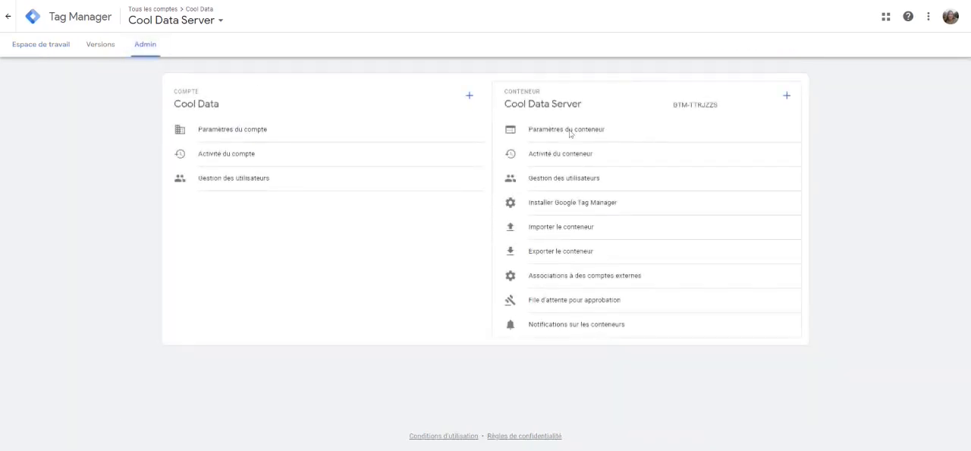
{"action": "left_click", "coordinate": [570, 131]}
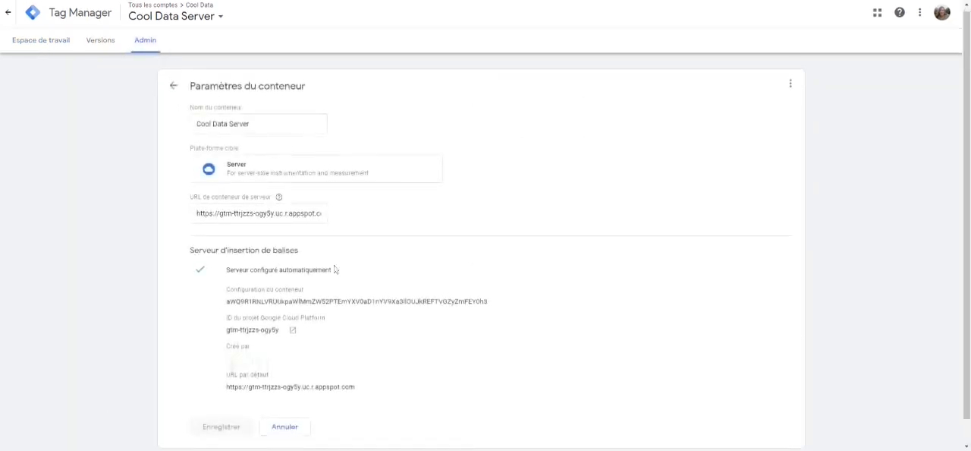
{"action": "scroll", "coordinate": [335, 270], "scroll_direction": "down", "scroll_amount": 1}
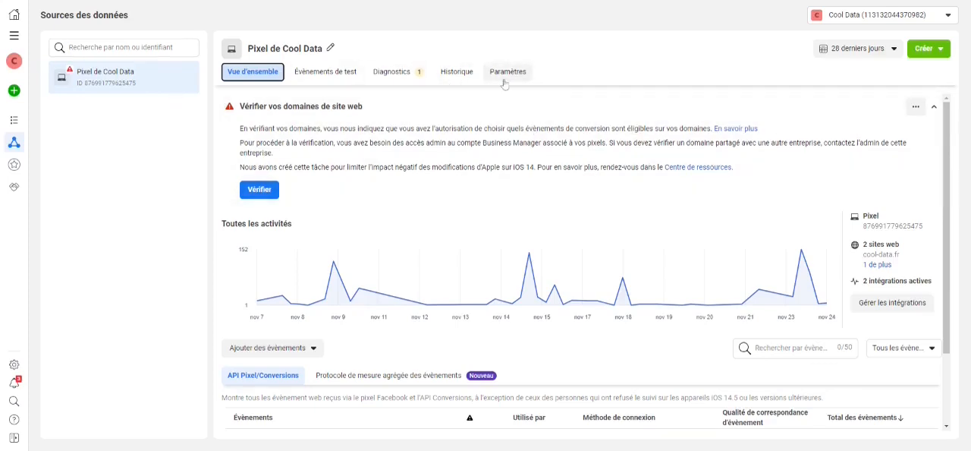
Step: In Facebook Events Manager, generate a Conversions API access token in the settings of Pixel de Cool Data and copy it
{"action": "left_click", "coordinate": [505, 76]}
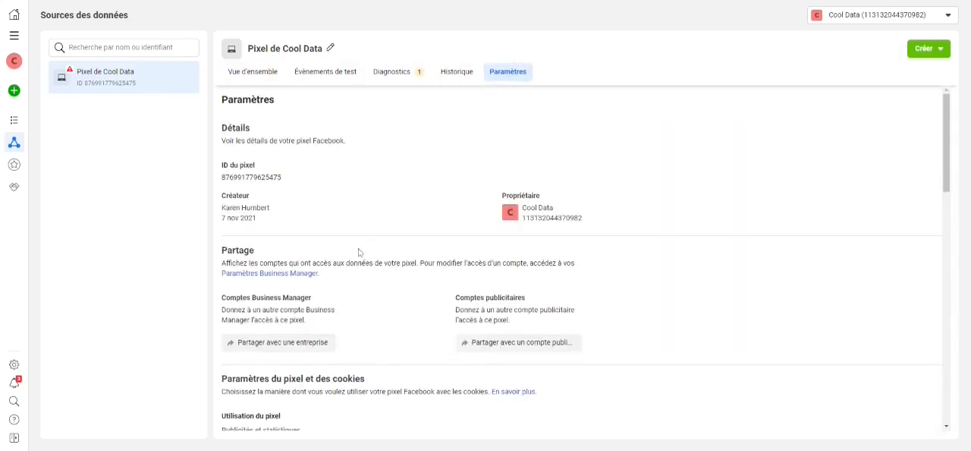
{"action": "scroll", "coordinate": [359, 254], "scroll_direction": "down", "scroll_amount": 7}
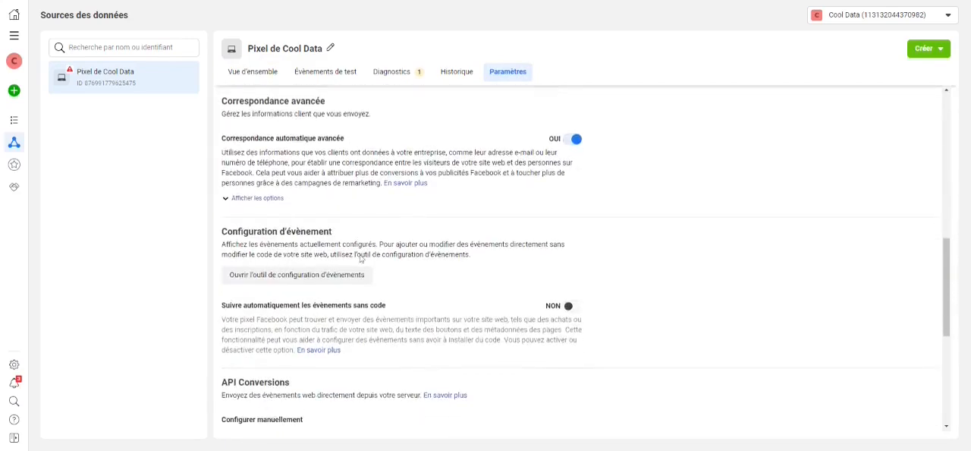
{"action": "scroll", "coordinate": [359, 259], "scroll_direction": "down", "scroll_amount": 4}
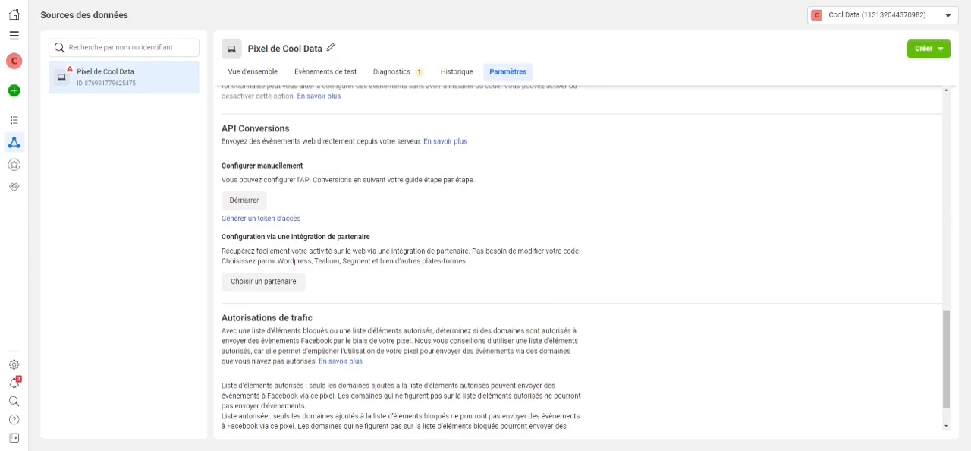
{"action": "left_click", "coordinate": [266, 218]}
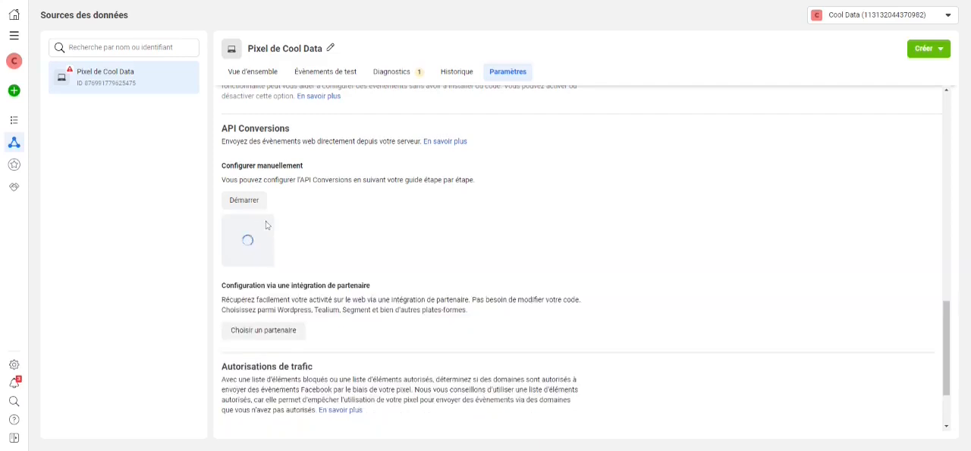
{"action": "left_click", "coordinate": [265, 272]}
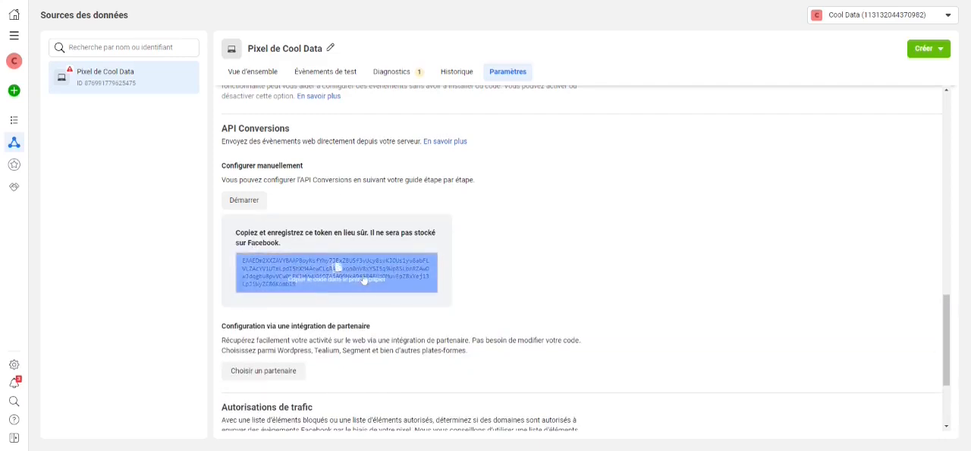
{"action": "left_click", "coordinate": [370, 278]}
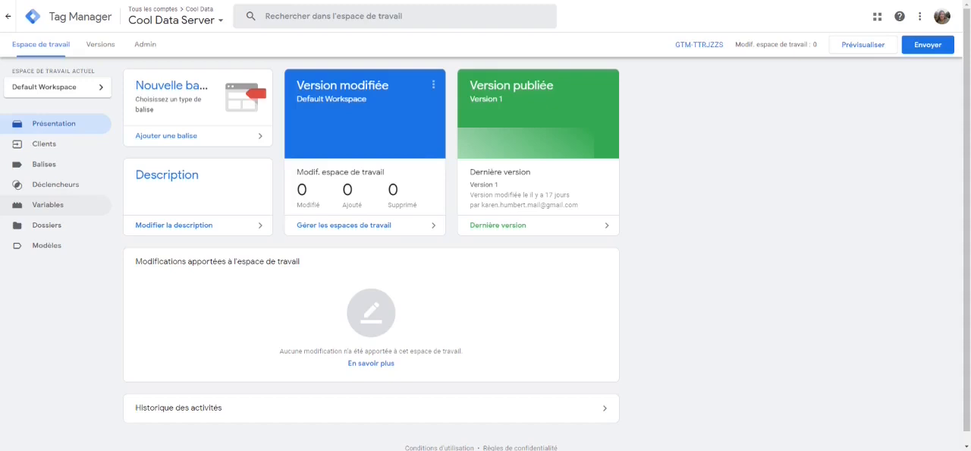
Step: In Tag Manager, start a new user-defined variable in the Cool Data Server container and name it FB CAPI Token
{"action": "left_click", "coordinate": [76, 205]}
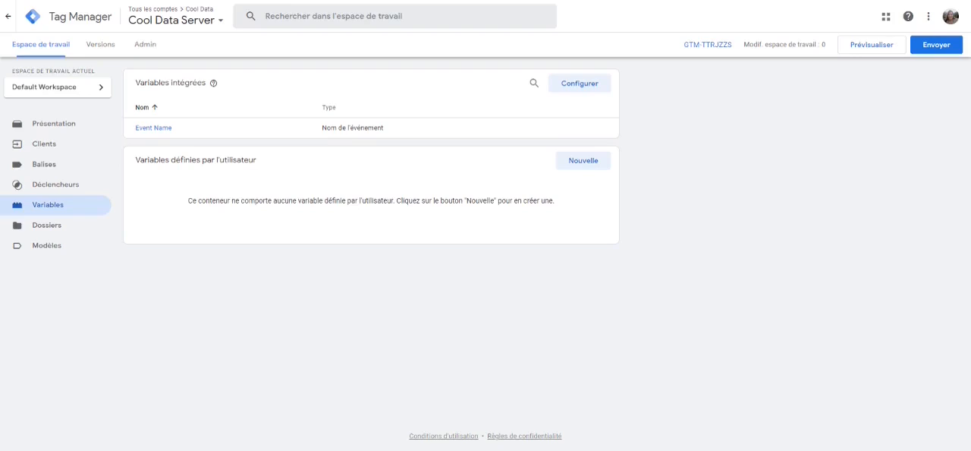
{"action": "left_click", "coordinate": [598, 169]}
{"action": "double_click", "coordinate": [297, 16]}
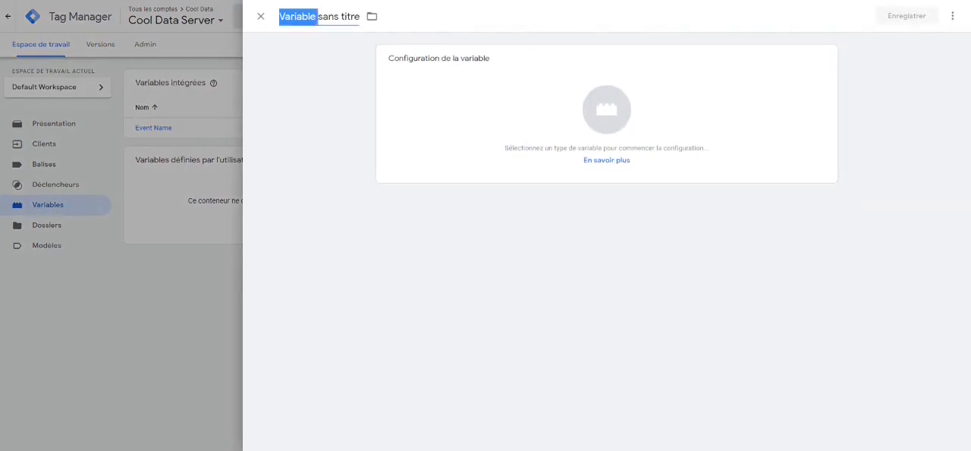
{"action": "triple_click", "coordinate": [298, 17]}
{"action": "type", "text": "CAP"}
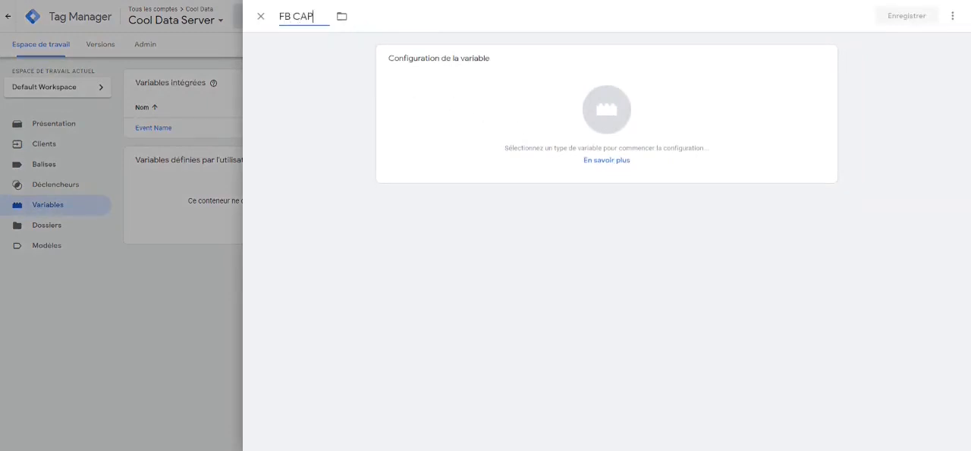
{"action": "type", "text": "I Token"}
Step: Make the variable a Constant, paste the Facebook API access token as its value, and save it
{"action": "left_click", "coordinate": [462, 94]}
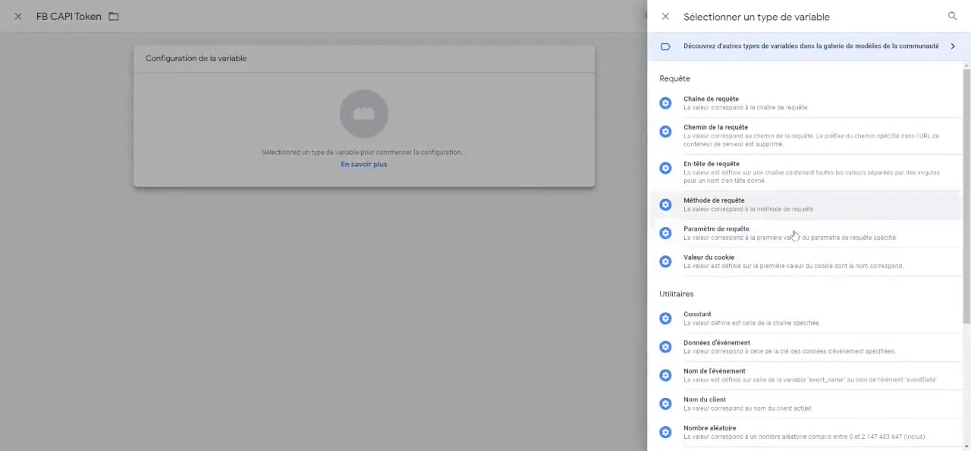
{"action": "left_click", "coordinate": [735, 328]}
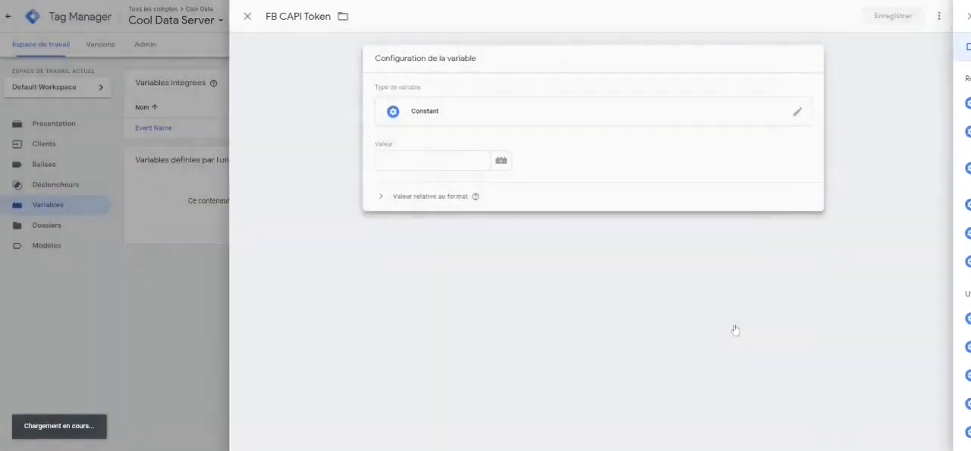
{"action": "key", "text": "ctrl+v"}
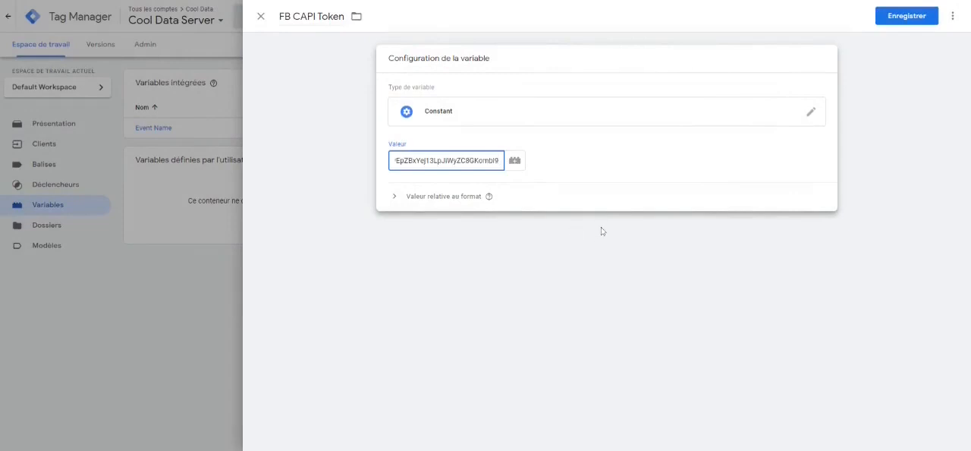
{"action": "left_click", "coordinate": [896, 16]}
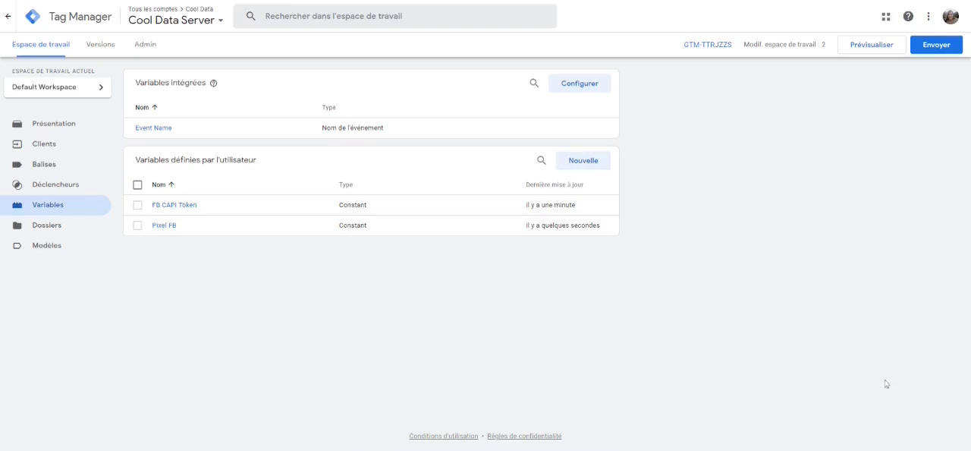
Step: Start a new tag using the Facebook Conversions API Tag template by facebookincubator, added to the workspace from the community gallery
{"action": "left_click", "coordinate": [28, 163]}
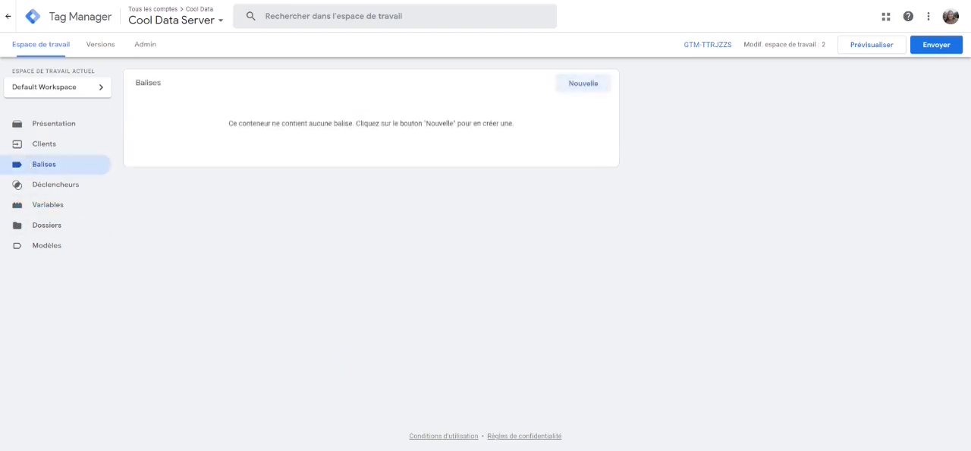
{"action": "left_click", "coordinate": [592, 85]}
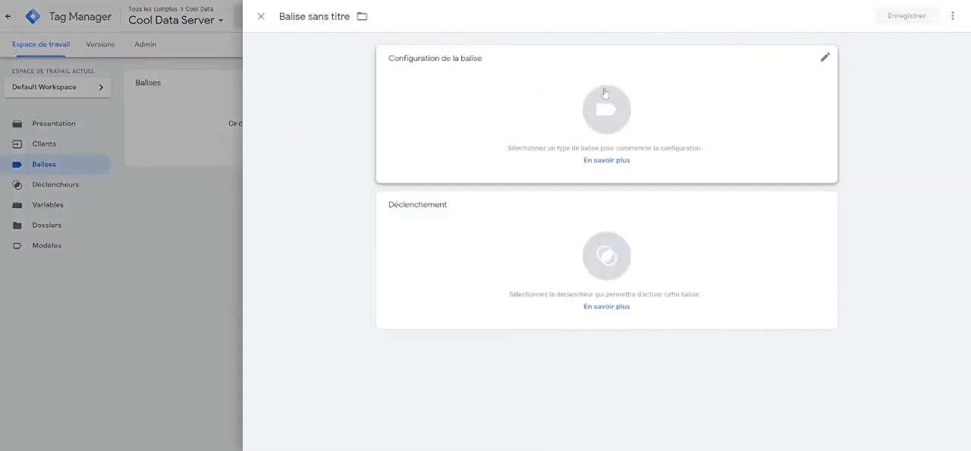
{"action": "left_click", "coordinate": [554, 82]}
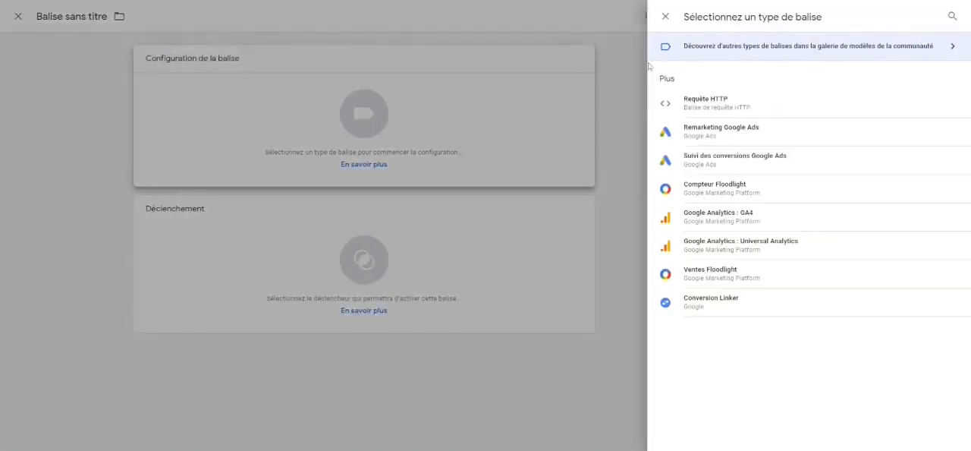
{"action": "left_click", "coordinate": [856, 52]}
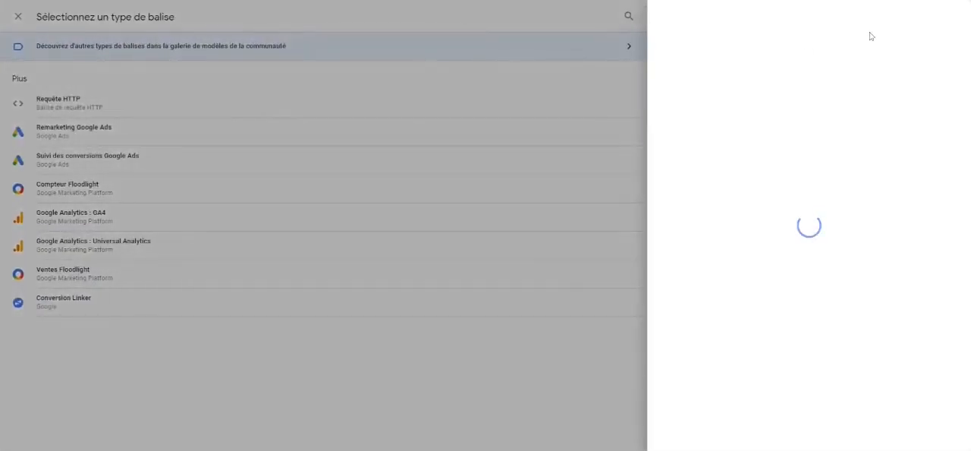
{"action": "left_click", "coordinate": [948, 16]}
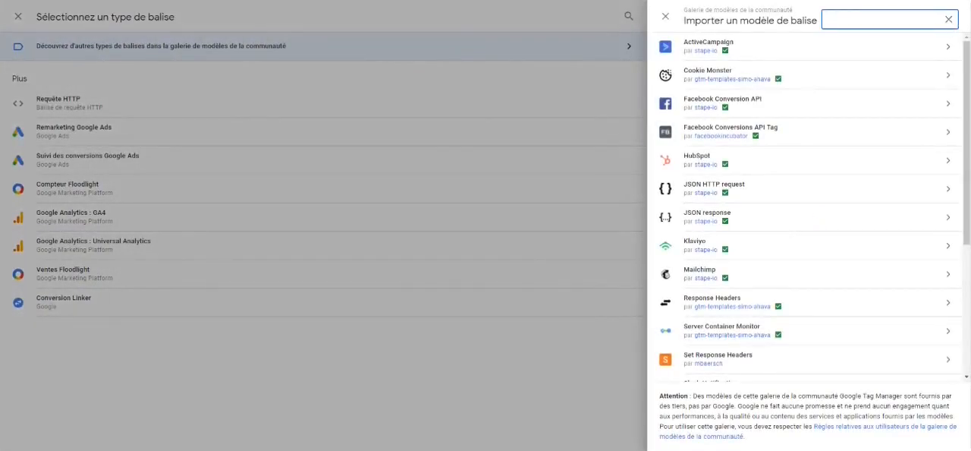
{"action": "type", "text": "Facebook"}
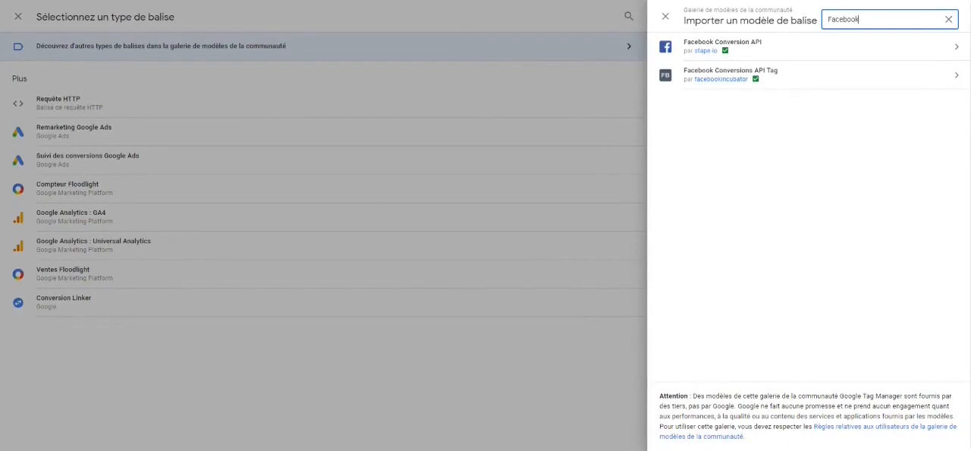
{"action": "left_click", "coordinate": [798, 81]}
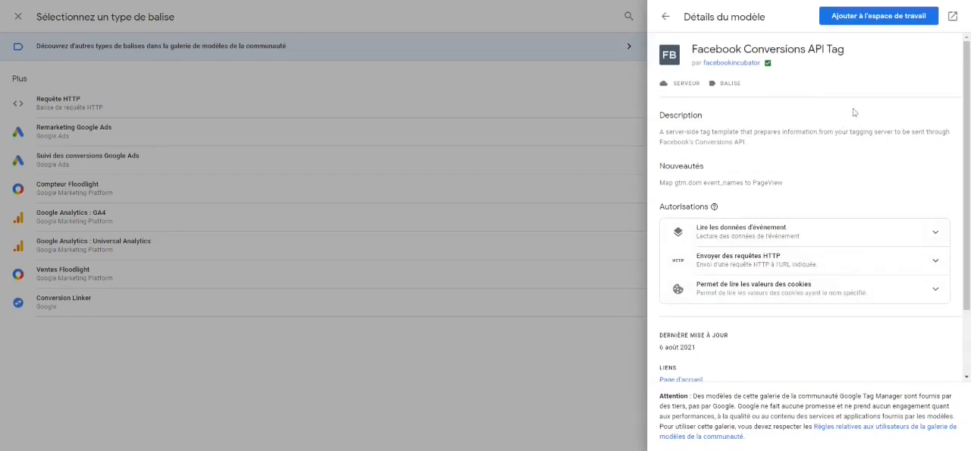
{"action": "left_click", "coordinate": [894, 20]}
{"action": "left_click", "coordinate": [630, 234]}
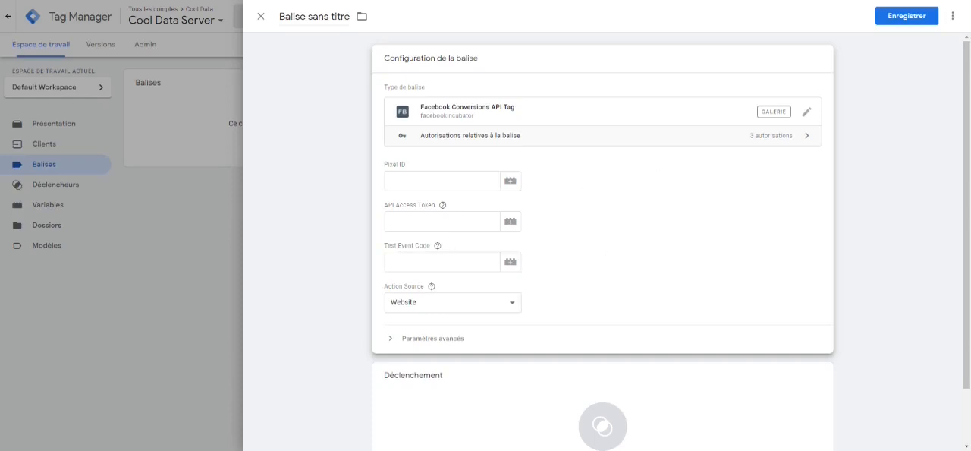
Step: Set the tag's Pixel ID to the Pixel FB variable
{"action": "left_click", "coordinate": [443, 181]}
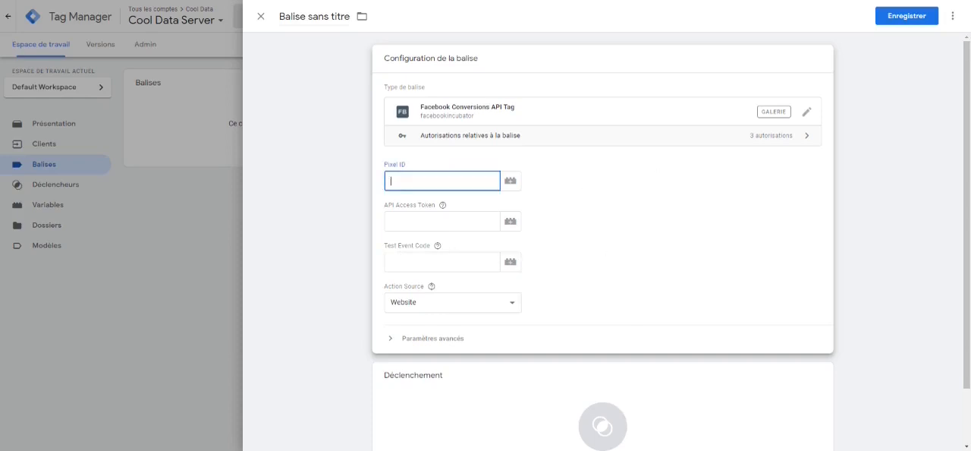
{"action": "left_click", "coordinate": [510, 182]}
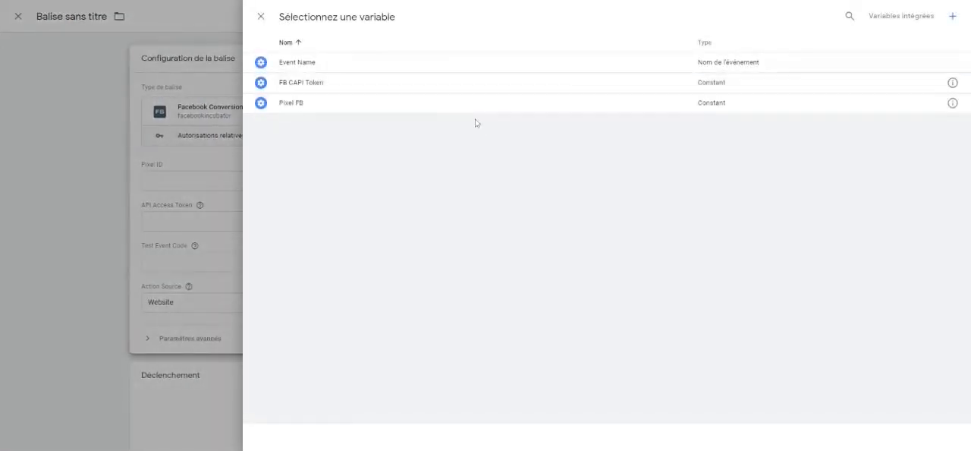
{"action": "left_click", "coordinate": [734, 103]}
Step: Set the tag's API Access Token to the FB CAPI Token variable
{"action": "left_click", "coordinate": [469, 226]}
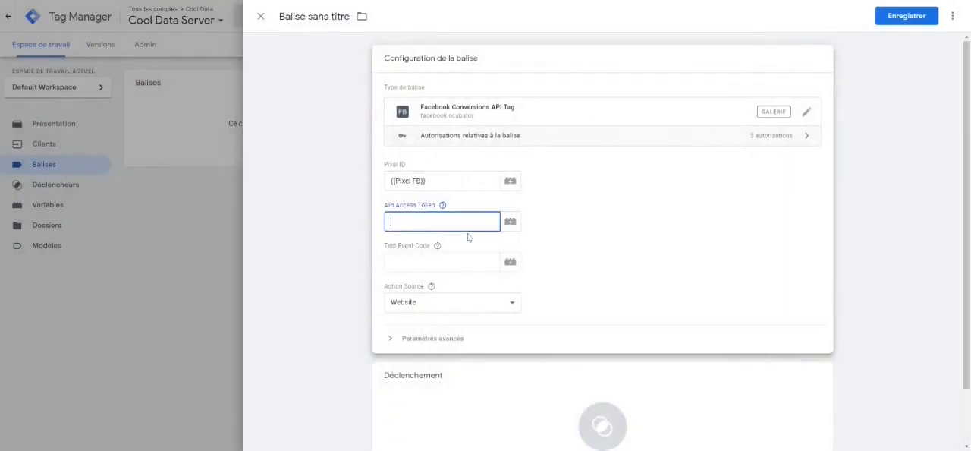
{"action": "left_click", "coordinate": [508, 225]}
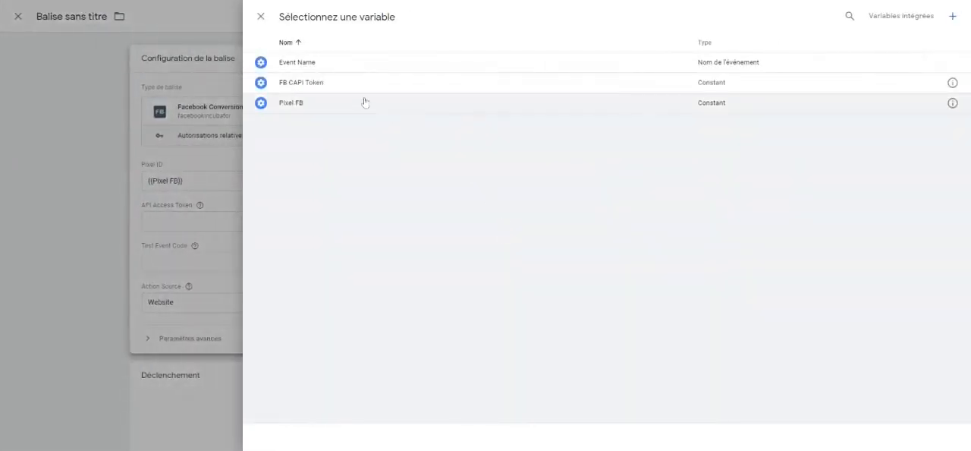
{"action": "left_click", "coordinate": [354, 88]}
Step: Copy the server test code TEST17463 from the pixel's test events in Facebook Events Manager into the tag's Test Event Code, and name the tag FB CAPI
{"action": "left_click", "coordinate": [443, 262]}
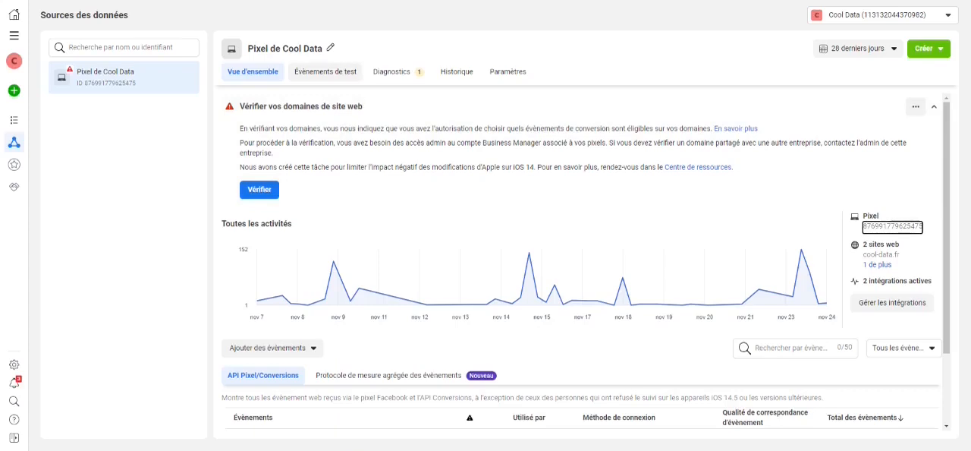
{"action": "left_click", "coordinate": [330, 81]}
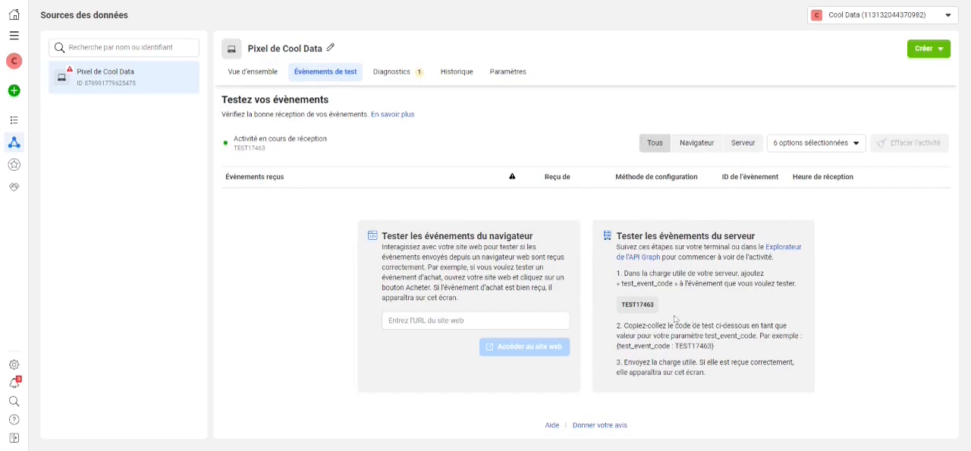
{"action": "left_click", "coordinate": [646, 313]}
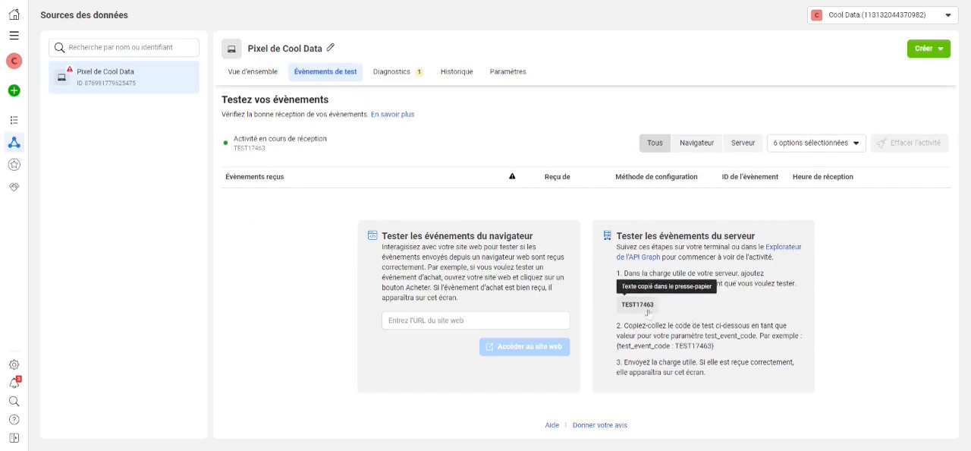
{"action": "left_click", "coordinate": [649, 1]}
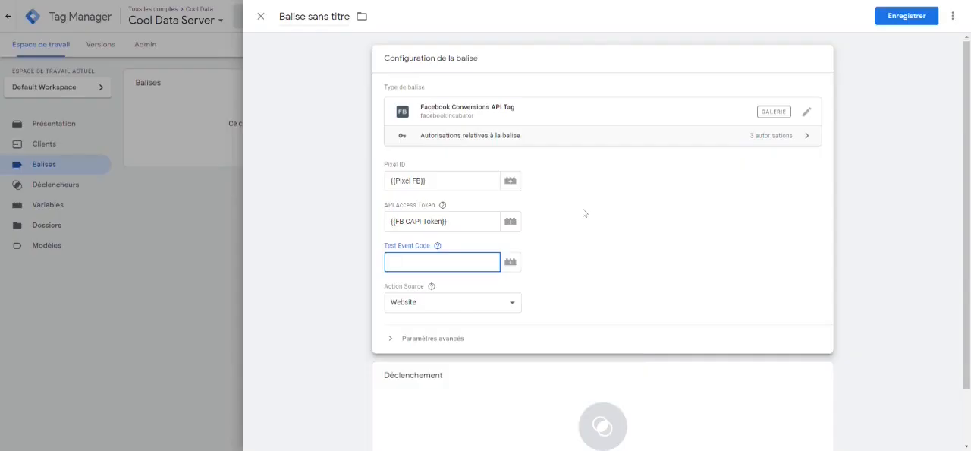
{"action": "key", "text": "ctrl+v"}
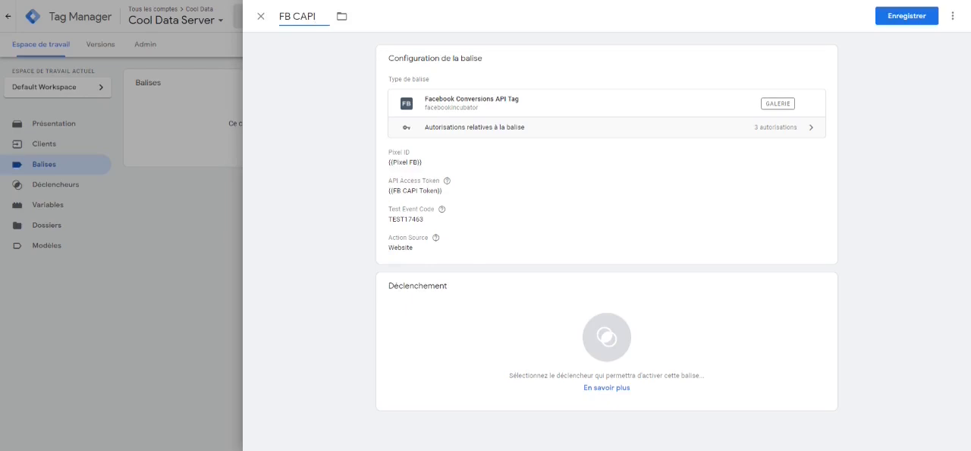
Step: Start a new trigger of type Personnalisé for the FB CAPI tag
{"action": "left_click", "coordinate": [607, 338]}
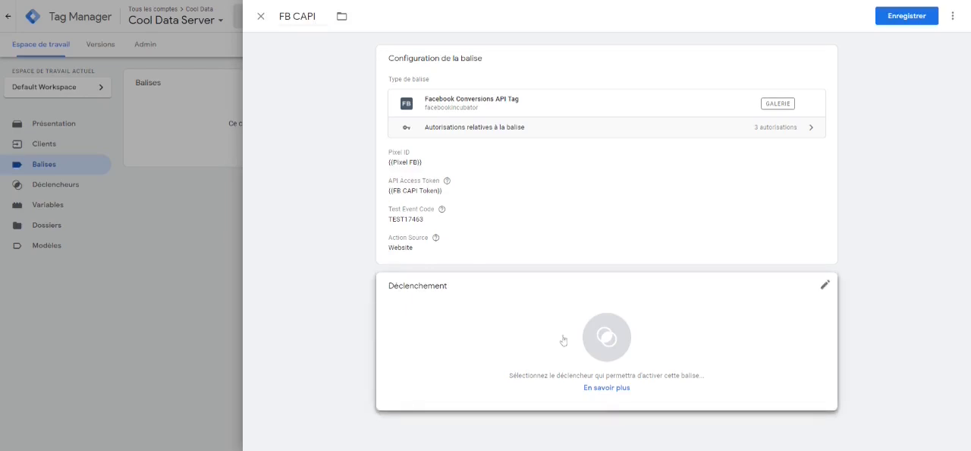
{"action": "left_click", "coordinate": [563, 340]}
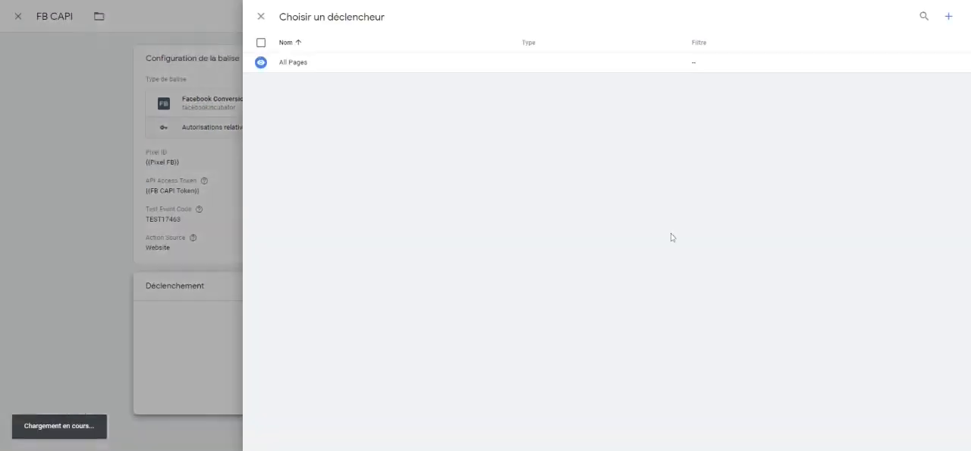
{"action": "left_click", "coordinate": [949, 19]}
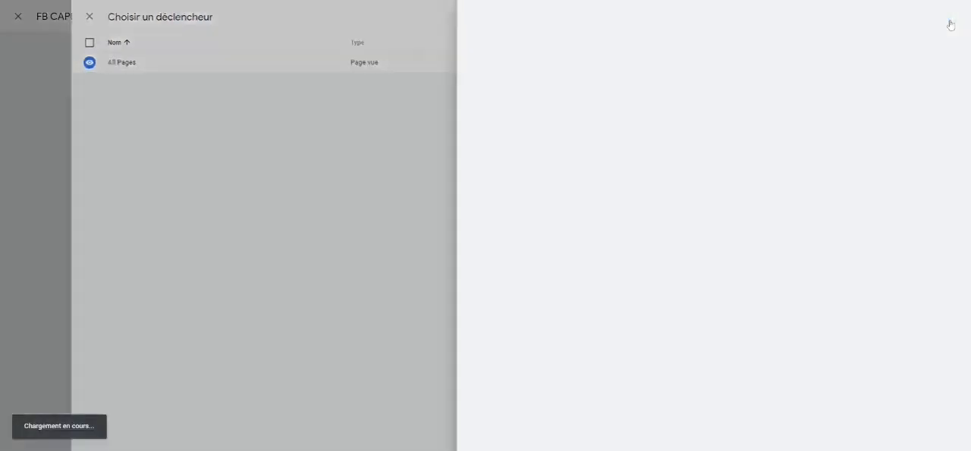
{"action": "left_click", "coordinate": [542, 121]}
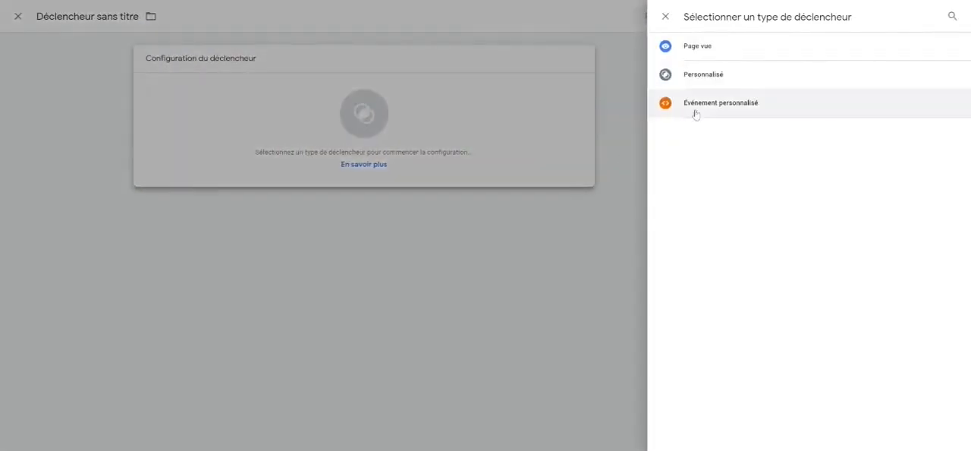
{"action": "left_click", "coordinate": [739, 84]}
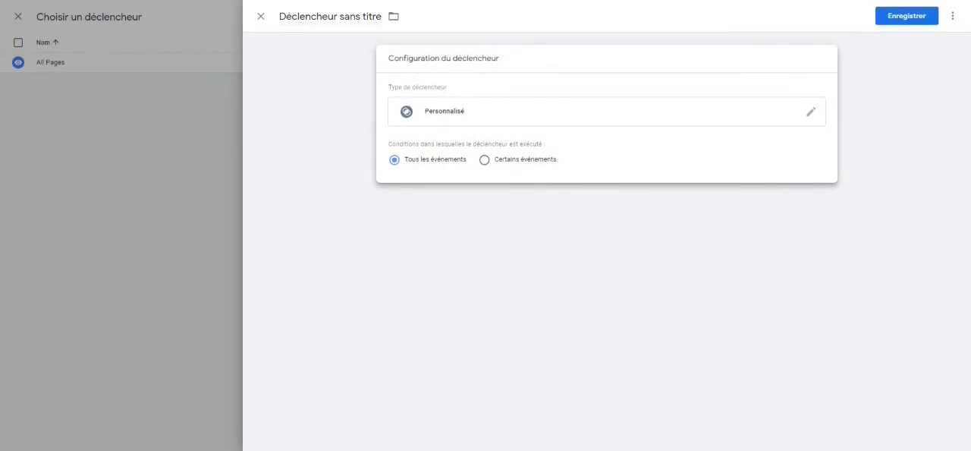
Step: Limit the trigger to certain events and base its condition on the built-in variable Client Name
{"action": "left_click", "coordinate": [510, 161]}
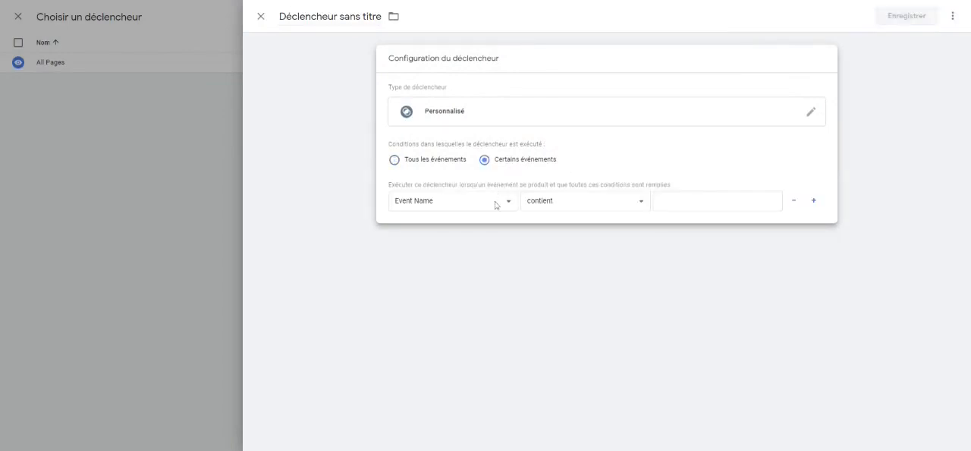
{"action": "left_click", "coordinate": [496, 203]}
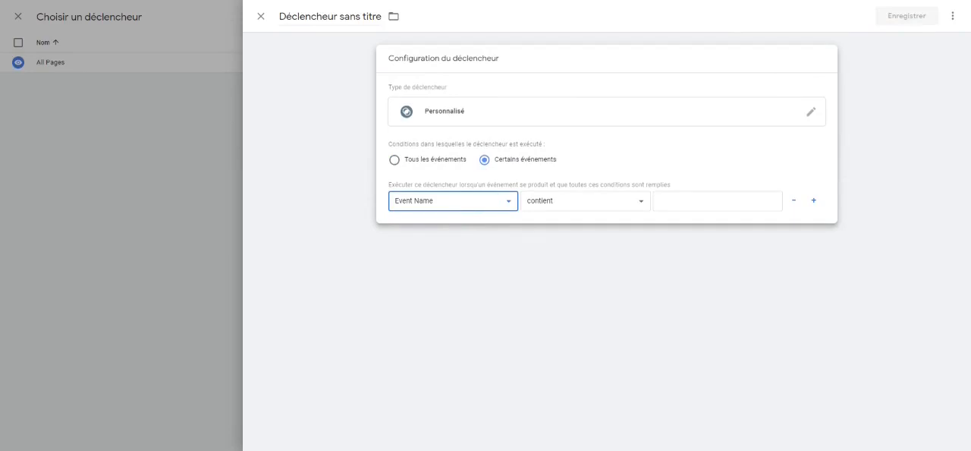
{"action": "left_click", "coordinate": [470, 229]}
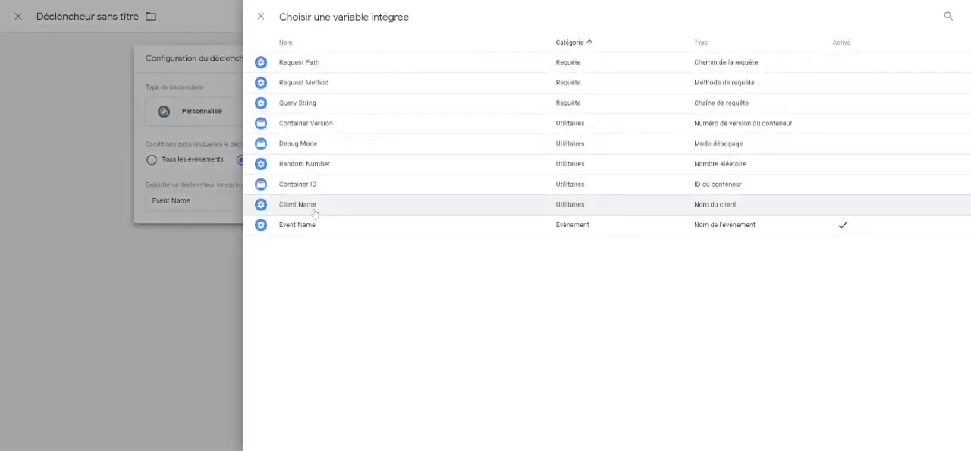
{"action": "left_click", "coordinate": [316, 212]}
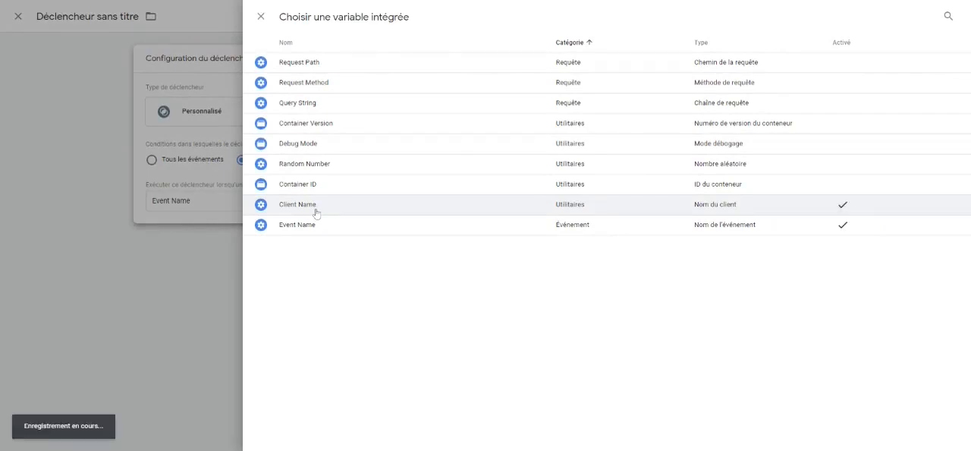
Step: Complete the condition as Client Name est égal(e) à GA4, then save the trigger as FB CAPI along with the tag
{"action": "left_click", "coordinate": [586, 206]}
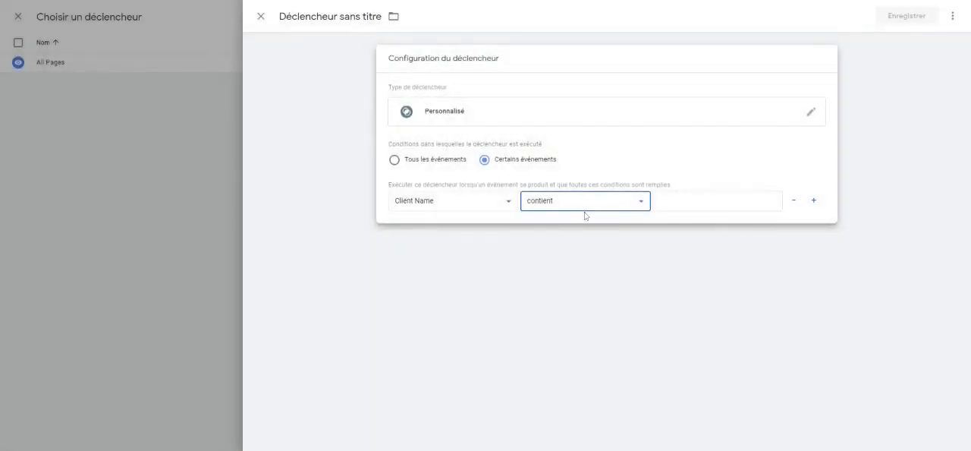
{"action": "left_click", "coordinate": [585, 216]}
{"action": "left_click", "coordinate": [696, 202]}
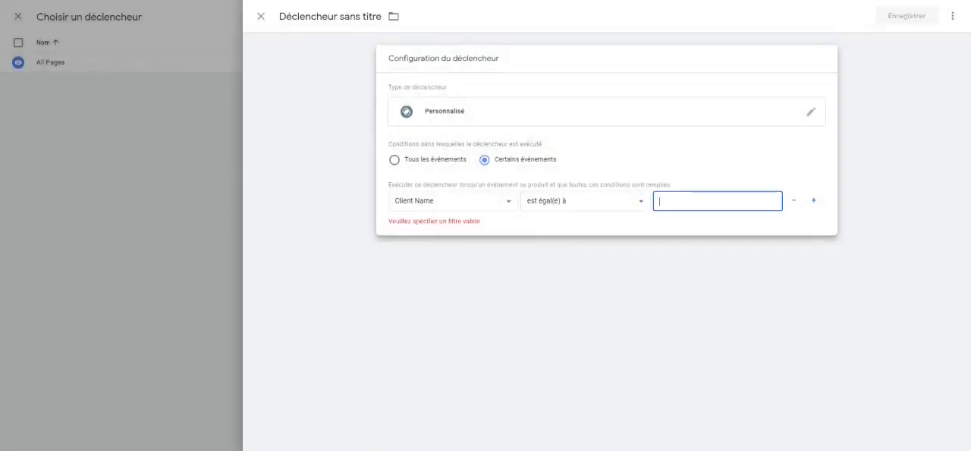
{"action": "type", "text": "GA4"}
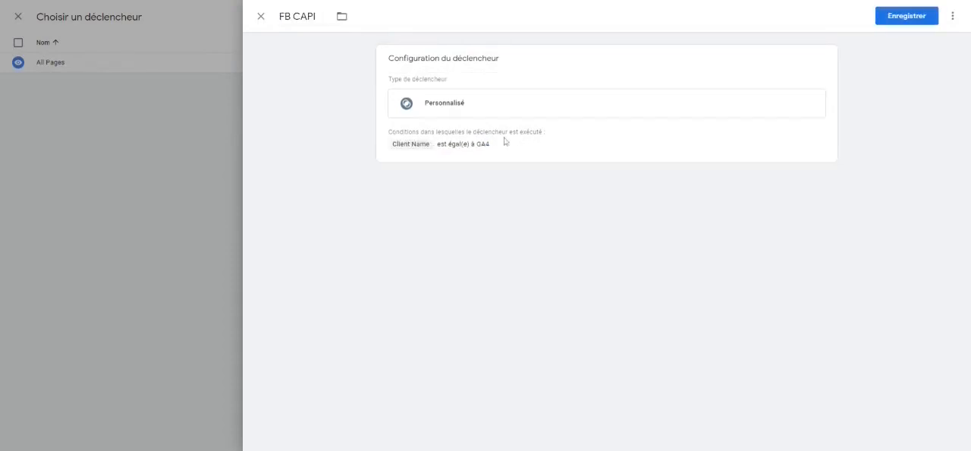
{"action": "left_click", "coordinate": [893, 24]}
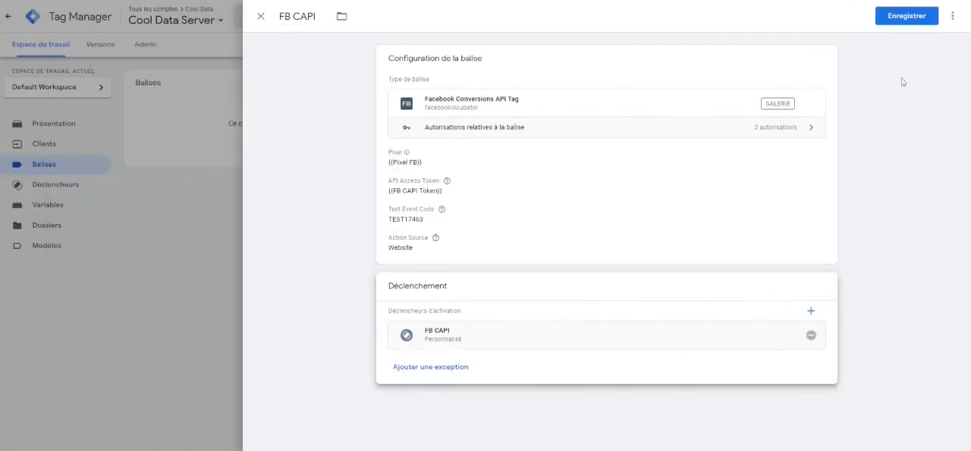
{"action": "left_click", "coordinate": [905, 19]}
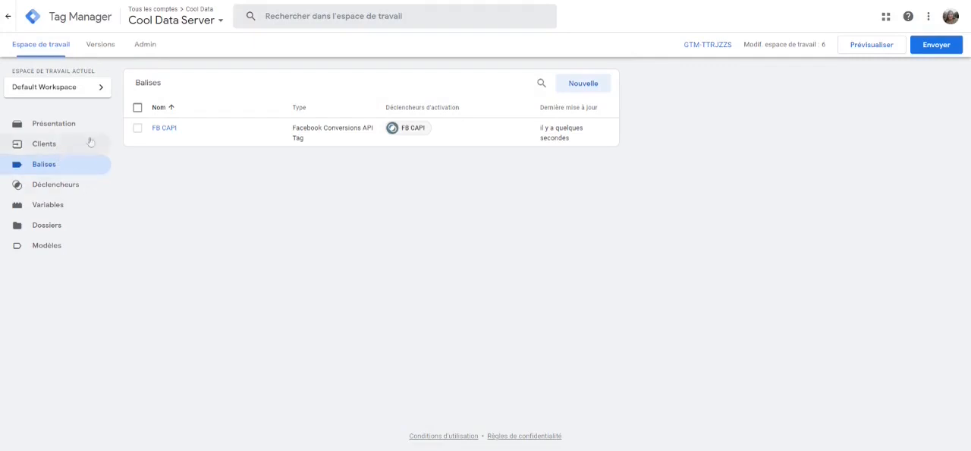
Step: Open the server container's GA4 client to check its type, priority and default paths, and close it
{"action": "left_click", "coordinate": [61, 151]}
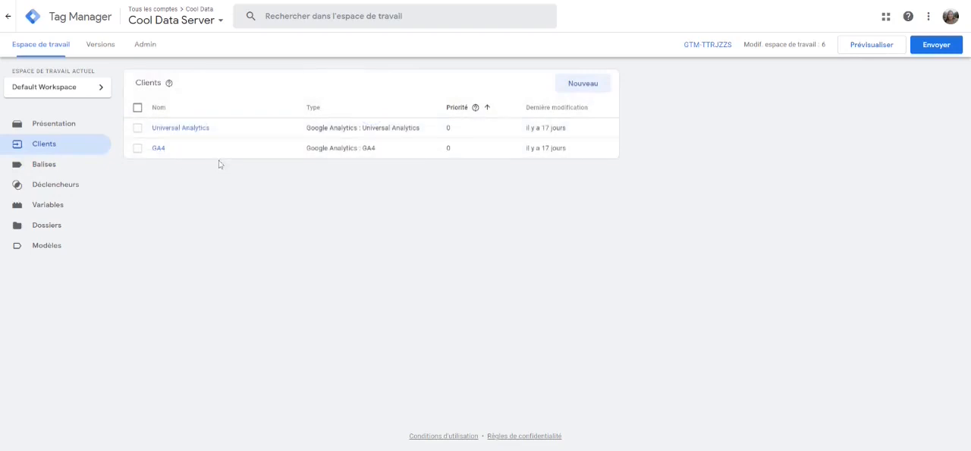
{"action": "left_click", "coordinate": [159, 155]}
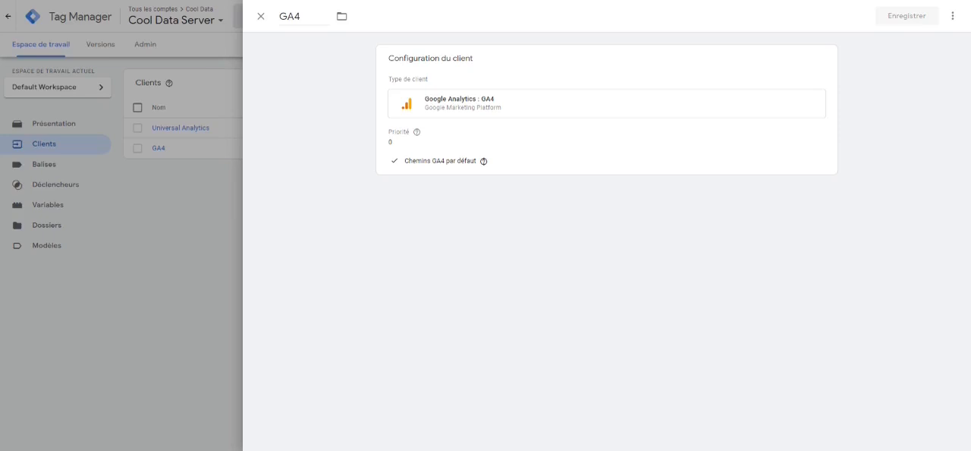
{"action": "left_click", "coordinate": [261, 17]}
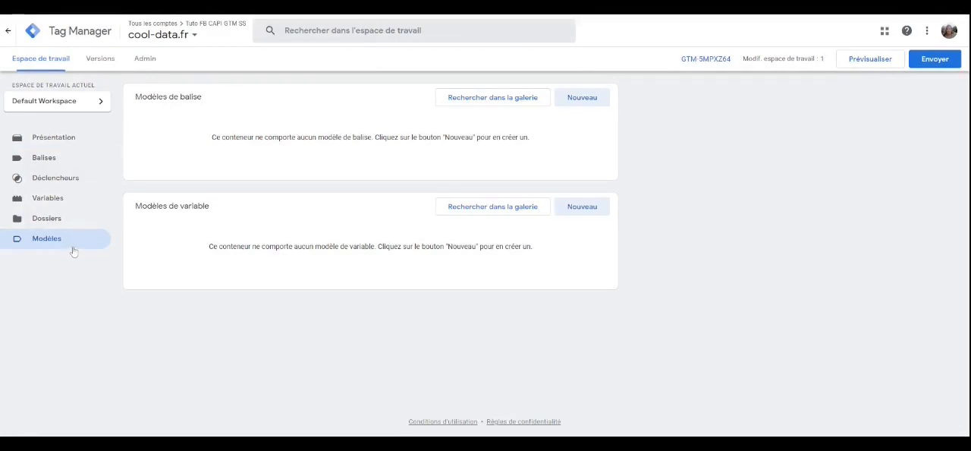
Step: In the cool-data.fr web container, search the variable template gallery for "event i" and add the Event Id template by mbaersch to the workspace
{"action": "left_click", "coordinate": [509, 217]}
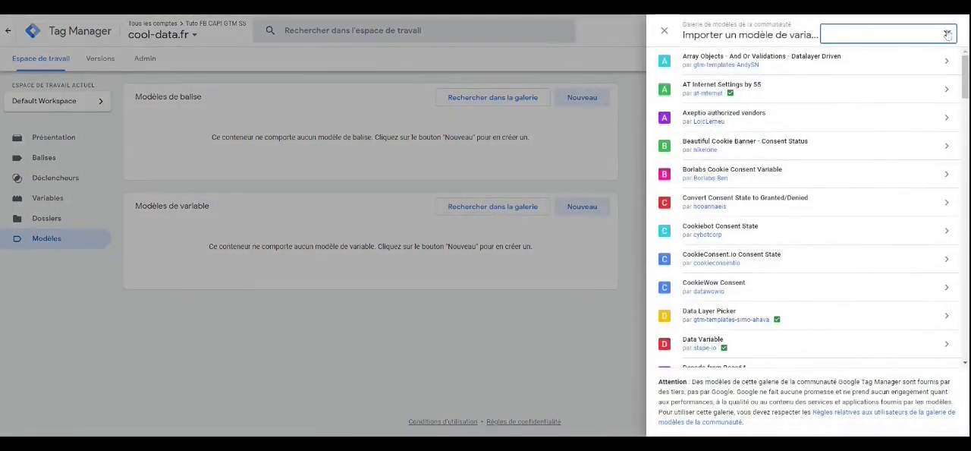
{"action": "type", "text": "event i"}
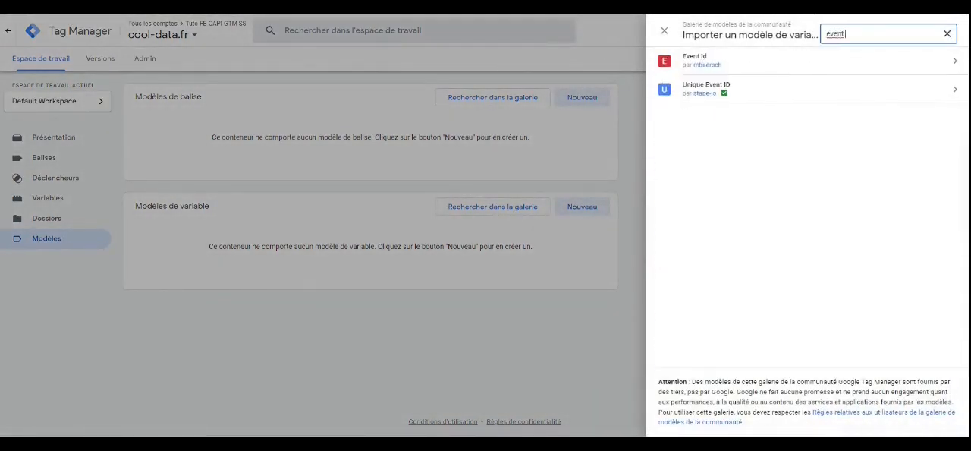
{"action": "left_click", "coordinate": [754, 68]}
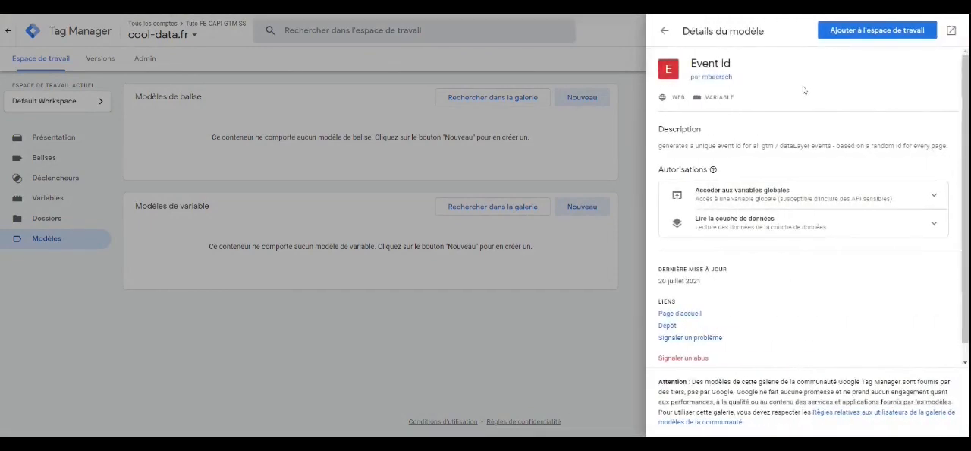
{"action": "left_click", "coordinate": [885, 38]}
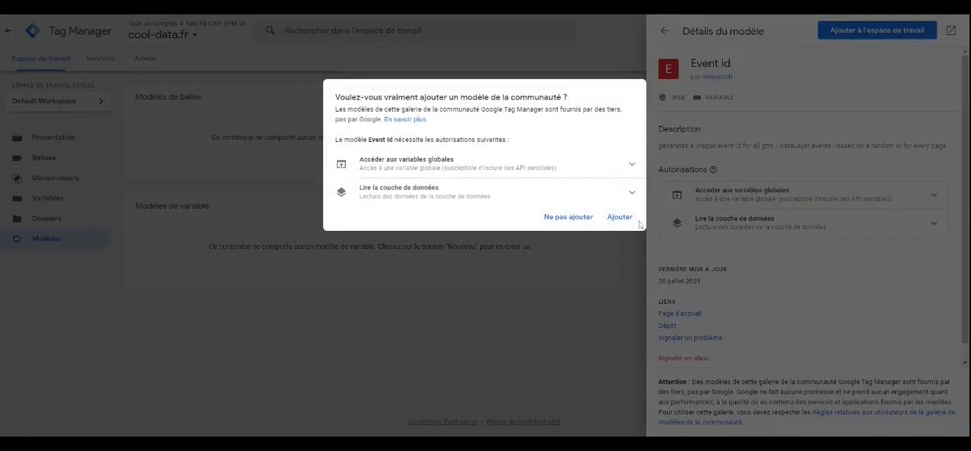
{"action": "left_click", "coordinate": [634, 221]}
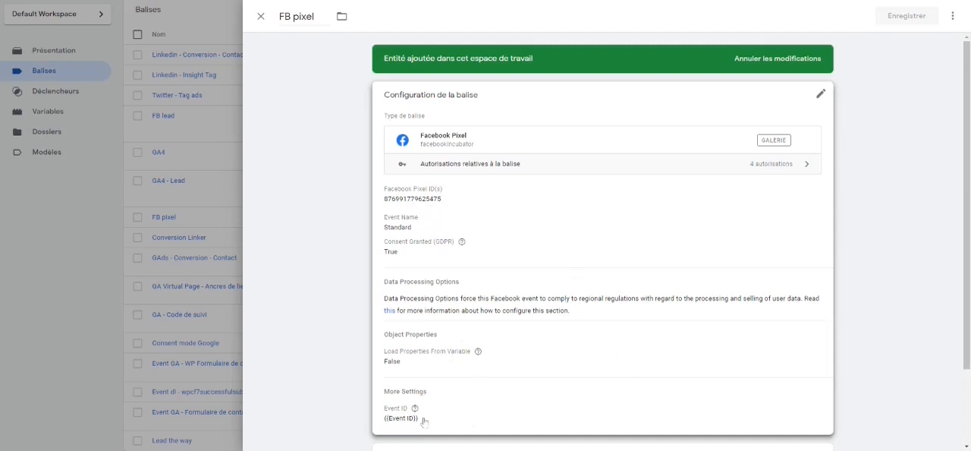
Step: Examine the FB pixel tag's configuration in the web container, including its Event ID and standard event settings
{"action": "mouse_move", "coordinate": [412, 414]}
{"action": "left_click", "coordinate": [469, 425]}
{"action": "scroll", "coordinate": [486, 387], "scroll_direction": "down", "scroll_amount": 5}
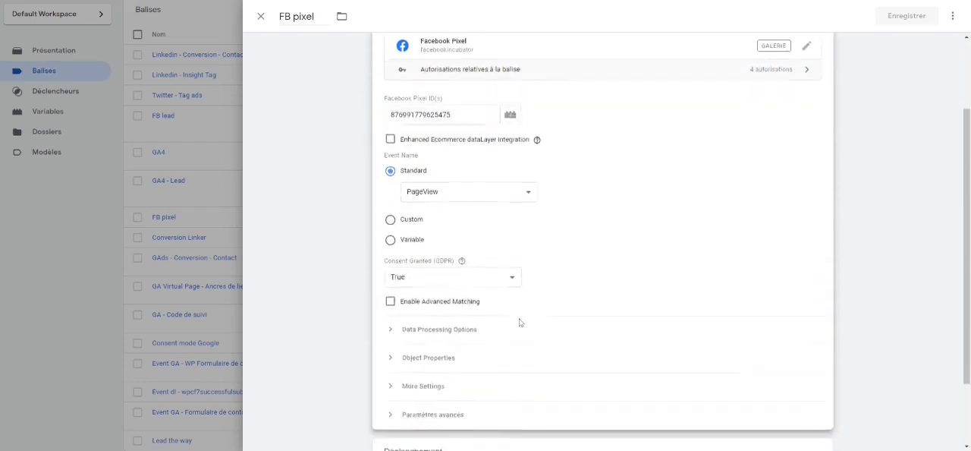
{"action": "left_click", "coordinate": [478, 223]}
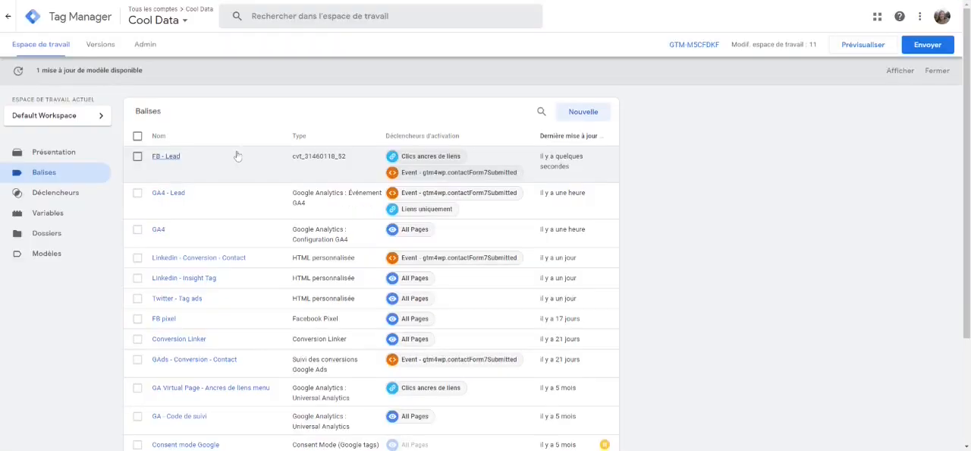
Step: Open the FB - Lead tag and examine its event name, fire method, pixel, server URL and server event parameters
{"action": "left_click", "coordinate": [173, 158]}
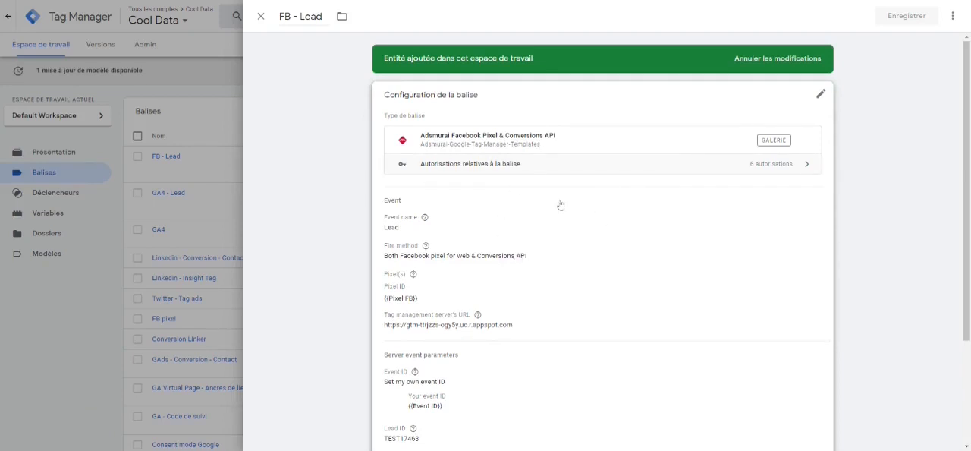
{"action": "scroll", "coordinate": [560, 205], "scroll_direction": "down", "scroll_amount": 3}
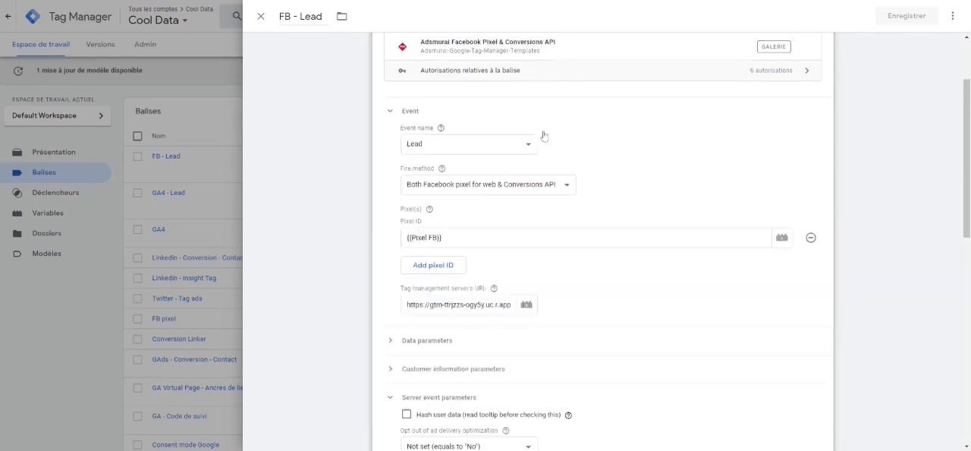
{"action": "left_click", "coordinate": [544, 135]}
{"action": "scroll", "coordinate": [565, 257], "scroll_direction": "down", "scroll_amount": 4}
{"action": "scroll", "coordinate": [565, 259], "scroll_direction": "down", "scroll_amount": 4}
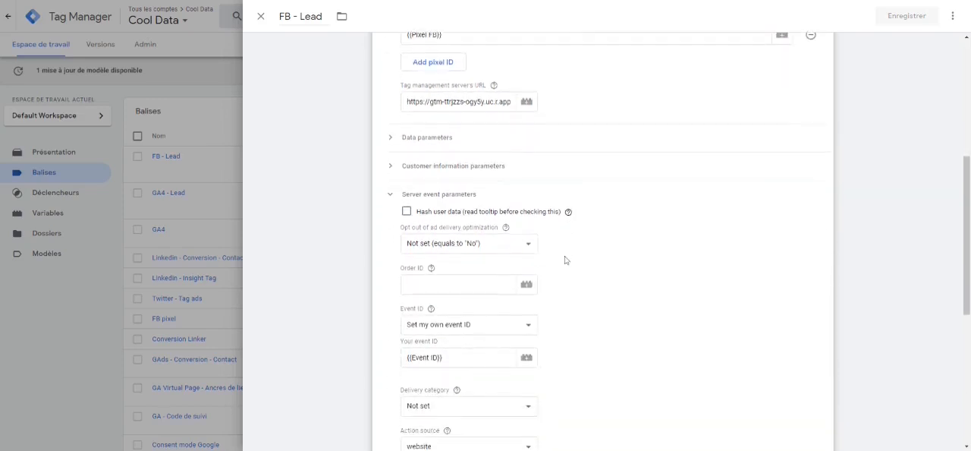
{"action": "scroll", "coordinate": [565, 260], "scroll_direction": "down", "scroll_amount": 1}
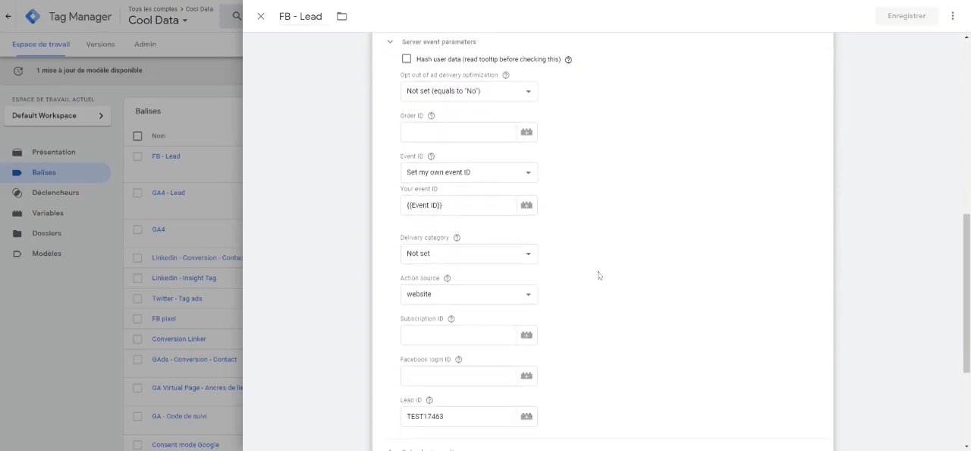
Step: Examine the GA4 configuration tag's server container URL and its fields, including event_id, transport_url, first_party_collection and test_event_code
{"action": "scroll", "coordinate": [599, 276], "scroll_direction": "down", "scroll_amount": 4}
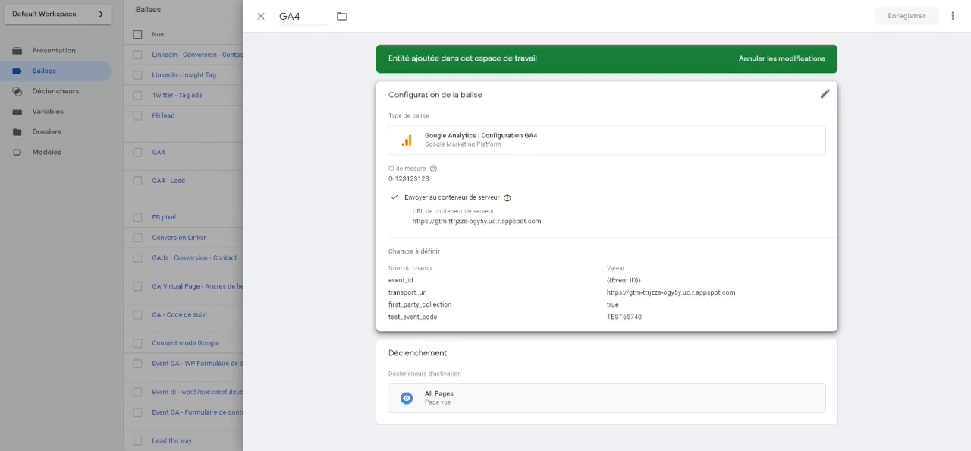
{"action": "left_click", "coordinate": [589, 238]}
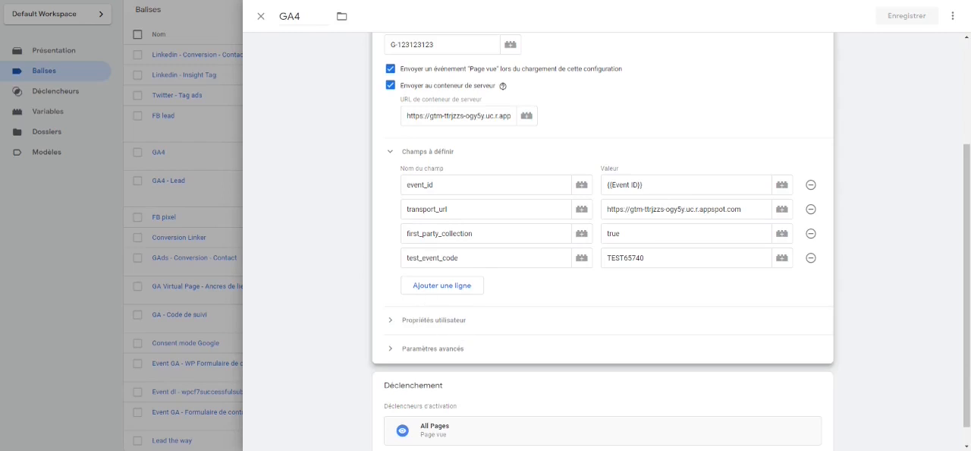
{"action": "left_click", "coordinate": [501, 186]}
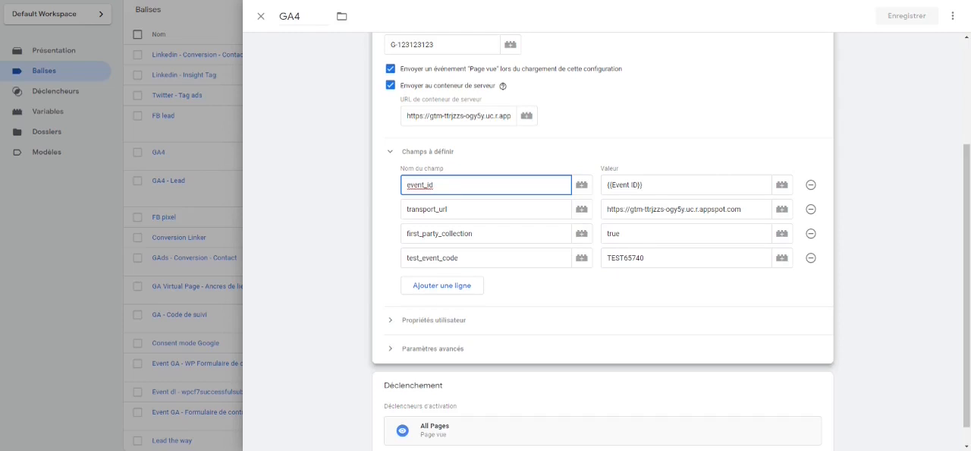
{"action": "left_click", "coordinate": [382, 228]}
{"action": "scroll", "coordinate": [382, 229], "scroll_direction": "down", "scroll_amount": 1}
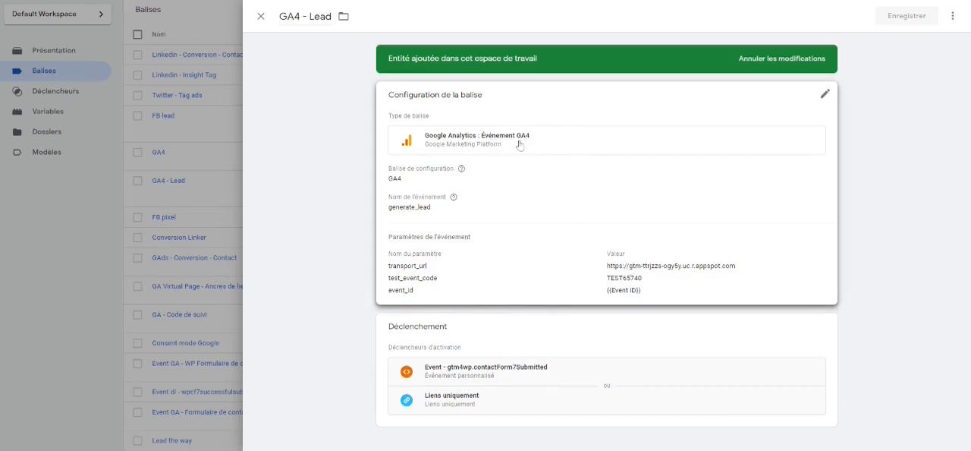
Step: Examine the GA4 - Lead tag's configuration tag, event name and event parameters, and close it without changes
{"action": "left_click", "coordinate": [437, 184]}
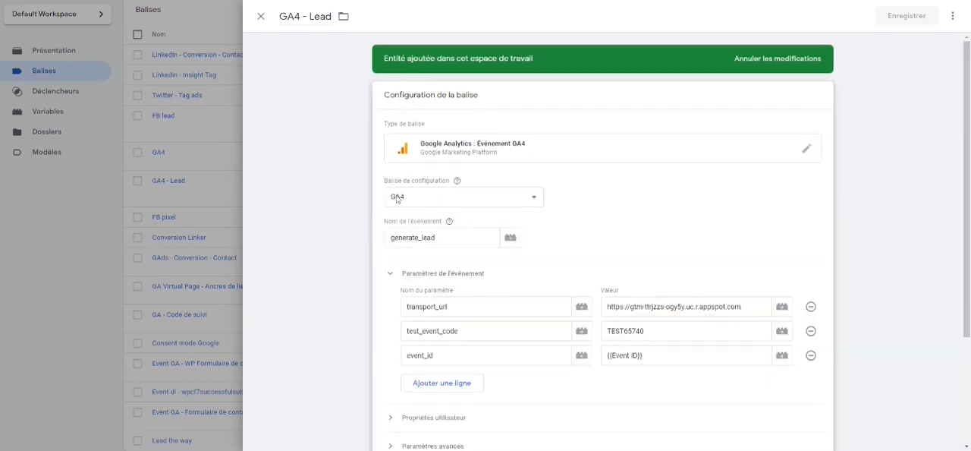
{"action": "left_click", "coordinate": [415, 199]}
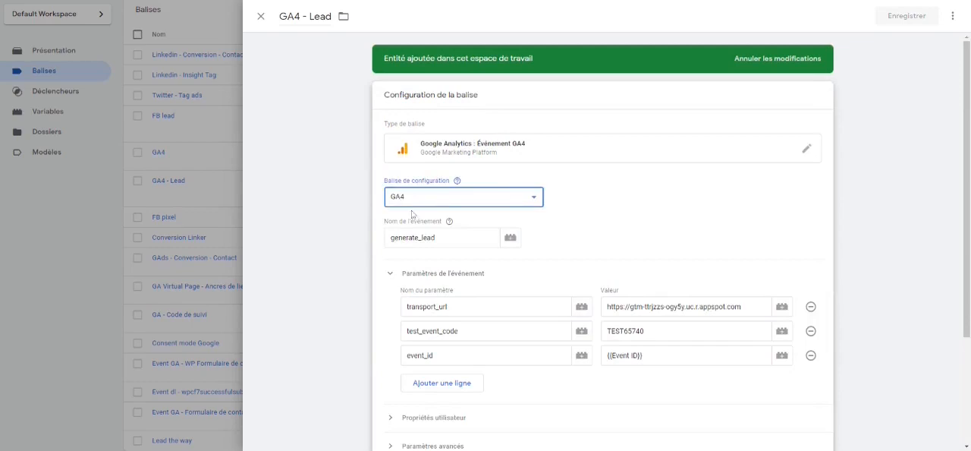
{"action": "left_click", "coordinate": [354, 228]}
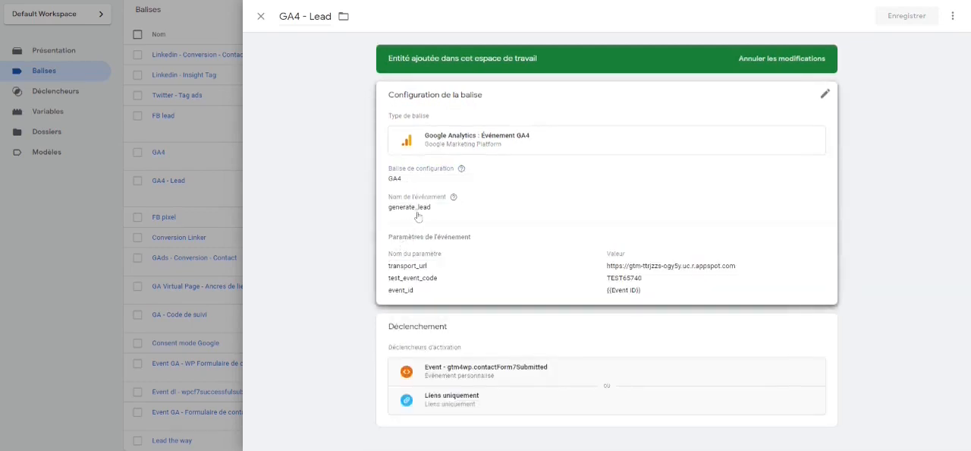
{"action": "left_click", "coordinate": [417, 217]}
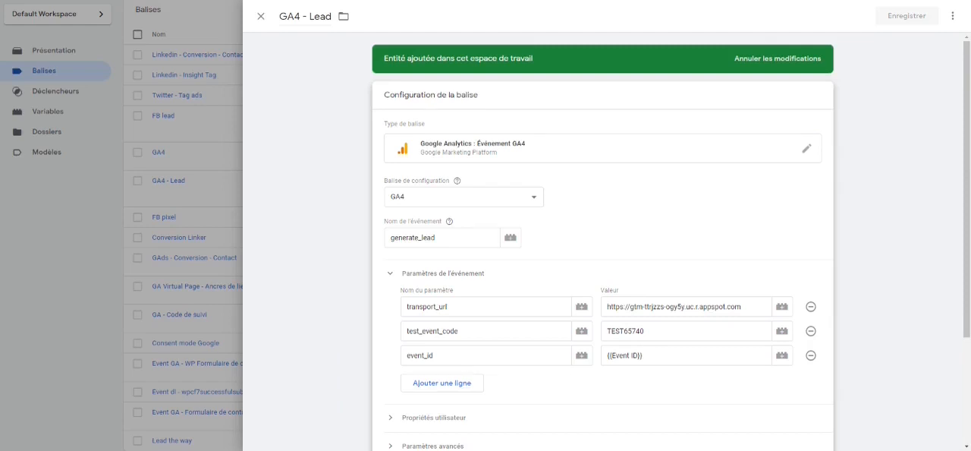
{"action": "scroll", "coordinate": [602, 242], "scroll_direction": "down", "scroll_amount": 1}
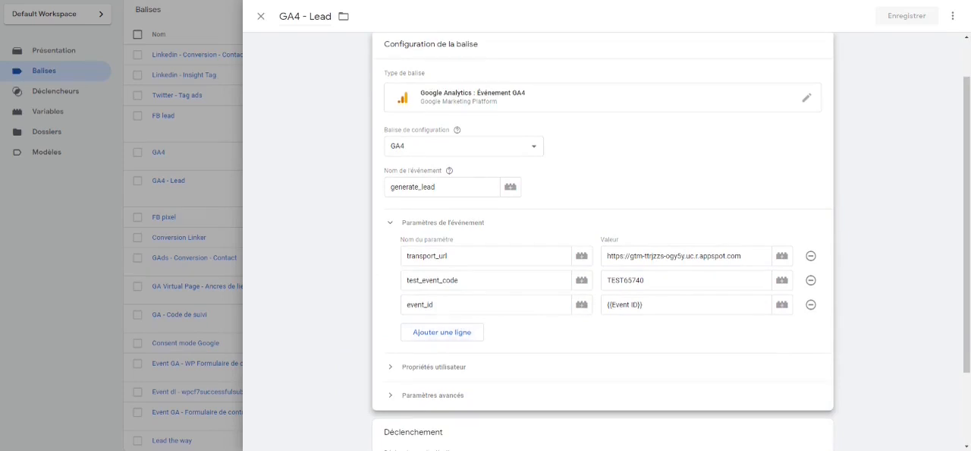
{"action": "scroll", "coordinate": [602, 242], "scroll_direction": "down", "scroll_amount": 1}
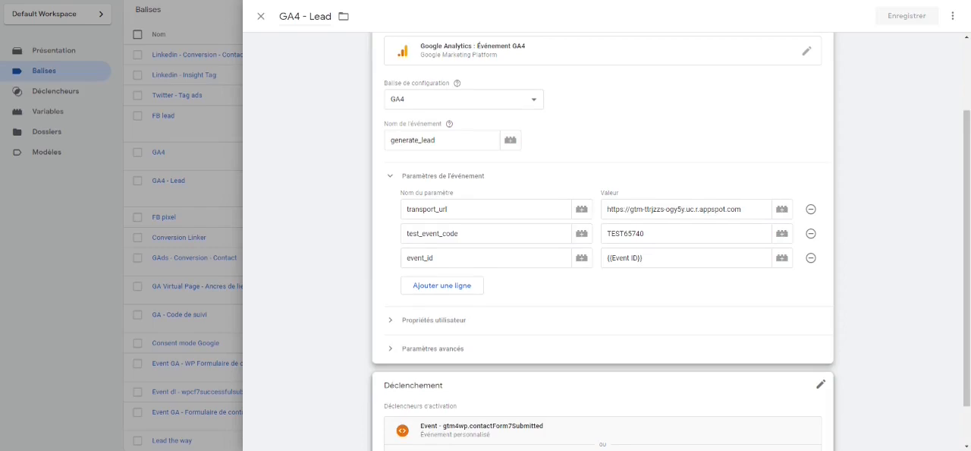
{"action": "key", "text": "Escape"}
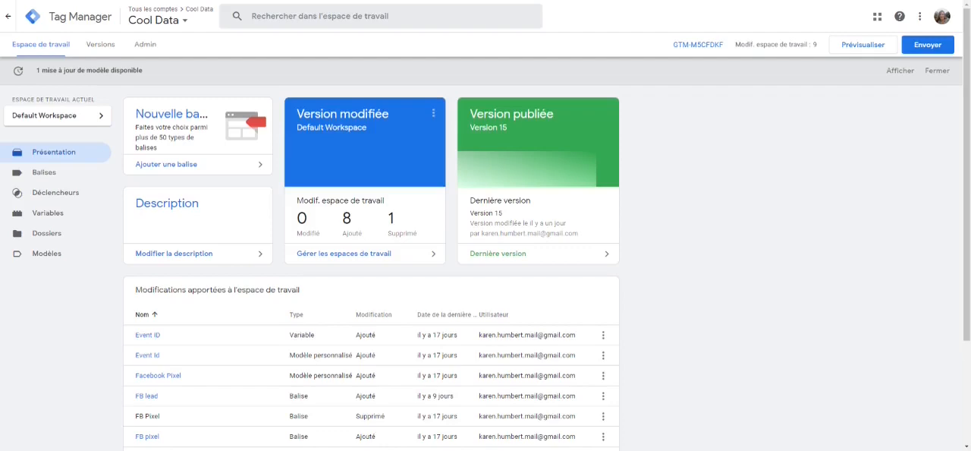
Step: Preview the web container and inspect the server container's page_view event, checking the GA4 client and the FB CAPI tag with variables displayed as values
{"action": "left_click", "coordinate": [851, 51]}
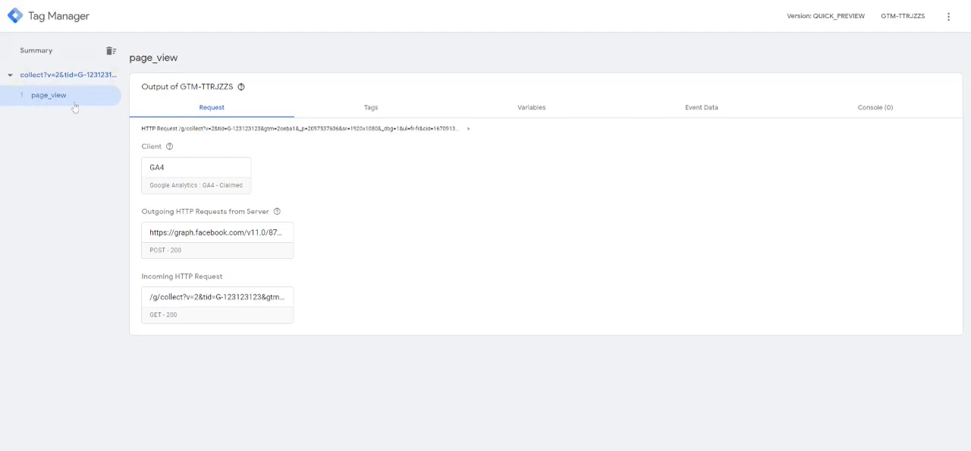
{"action": "left_click", "coordinate": [215, 174]}
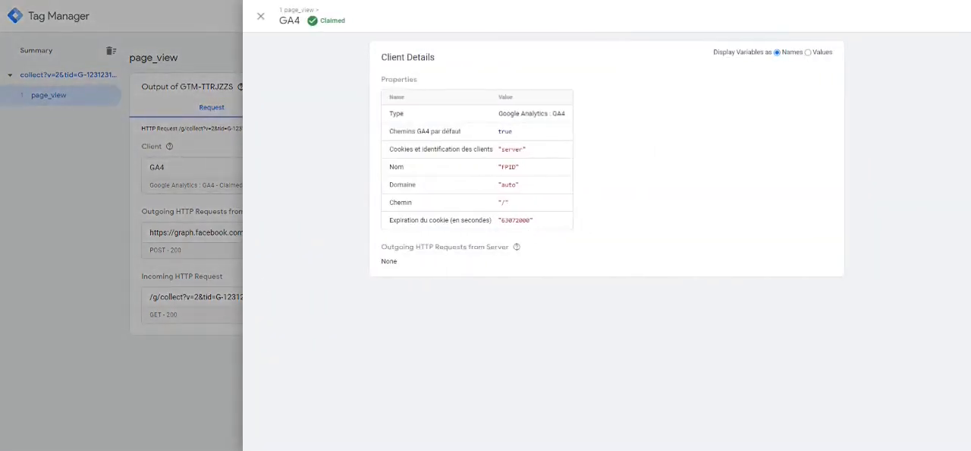
{"action": "left_click", "coordinate": [218, 133]}
{"action": "left_click", "coordinate": [372, 113]}
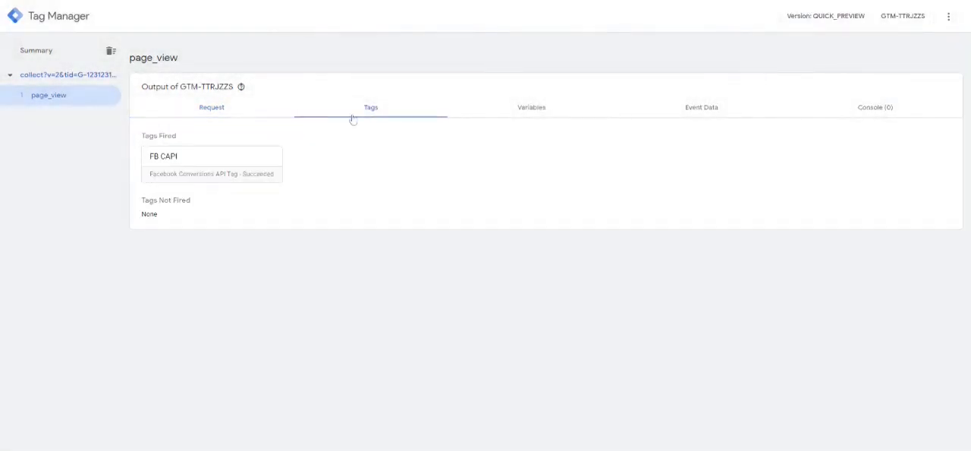
{"action": "left_click", "coordinate": [208, 159]}
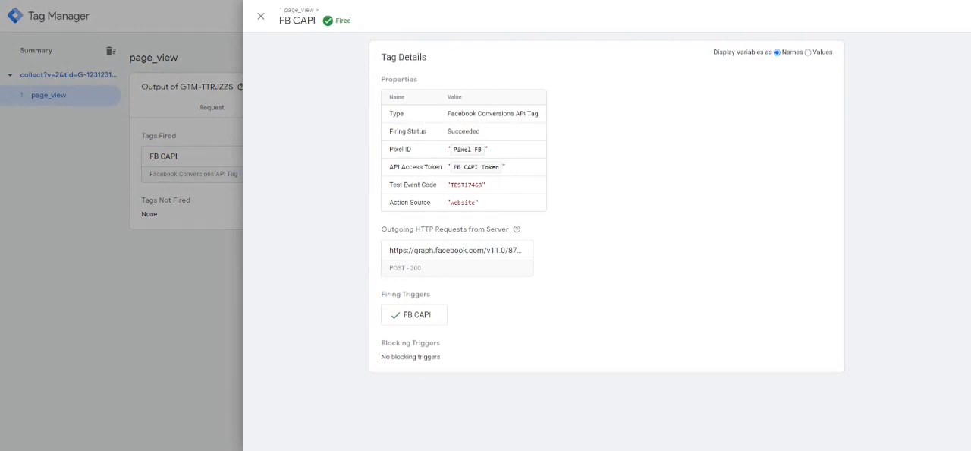
{"action": "left_click", "coordinate": [809, 53]}
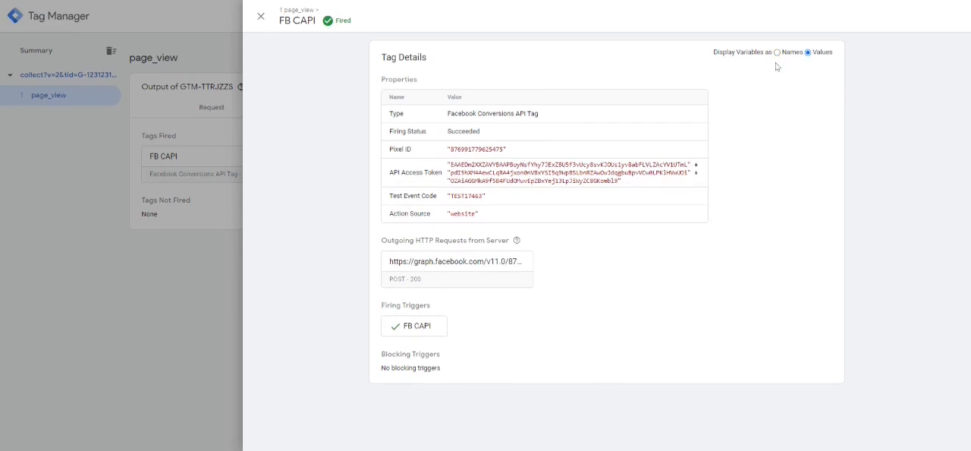
{"action": "key", "text": "Escape"}
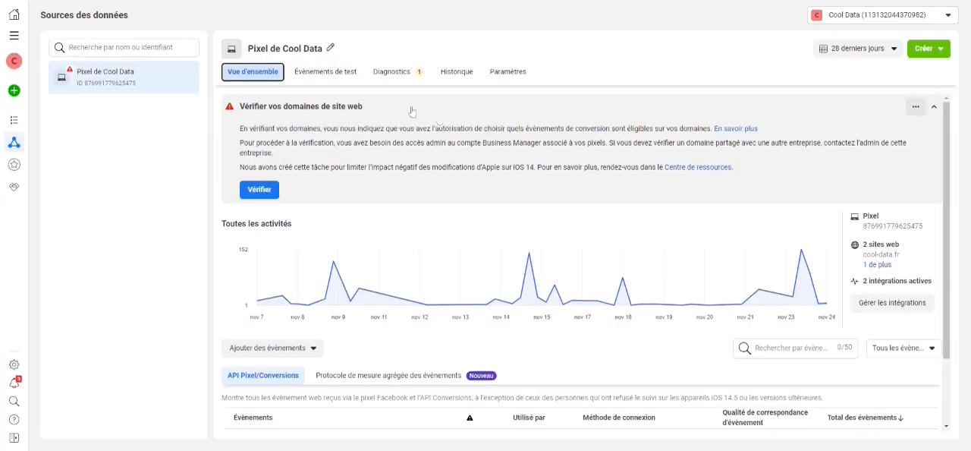
Step: In Facebook Events Manager, open the Cool Data pixel's test events and inspect the browser and server PageView entries
{"action": "left_click", "coordinate": [324, 74]}
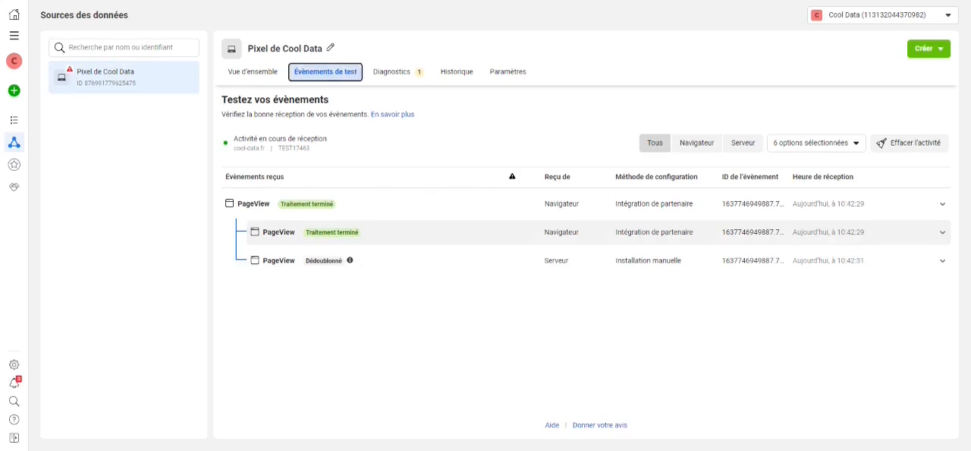
{"action": "left_click", "coordinate": [455, 260]}
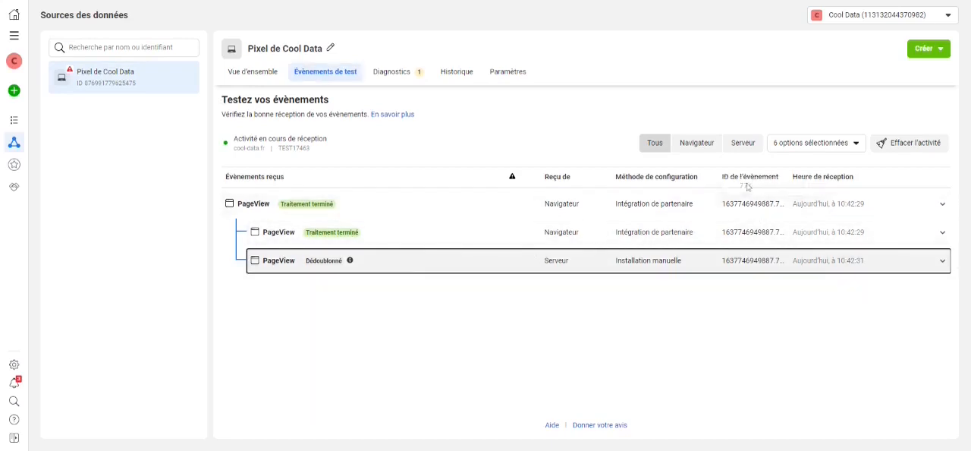
{"action": "left_click", "coordinate": [361, 263]}
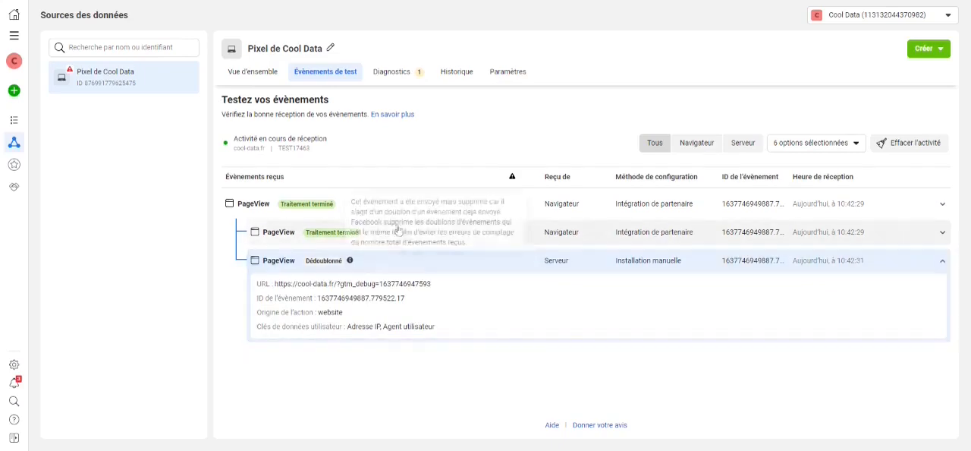
{"action": "left_click", "coordinate": [397, 232]}
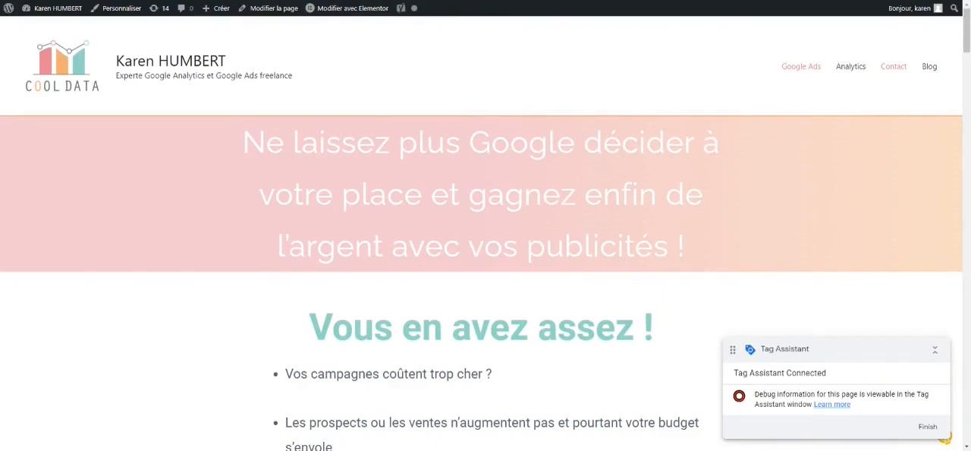
Step: On the cool-data.fr page connected to Tag Assistant, go to the contact form area and trigger a lead event
{"action": "scroll", "coordinate": [878, 135], "scroll_direction": "down", "scroll_amount": 15}
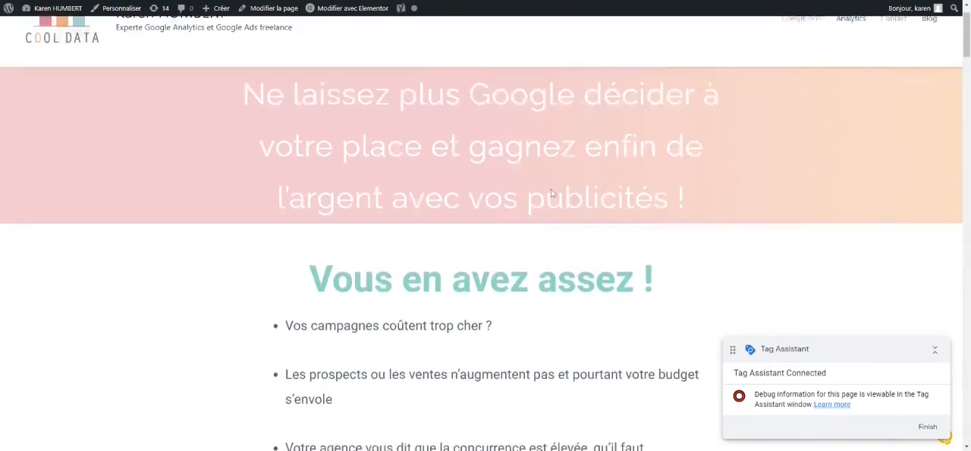
{"action": "scroll", "coordinate": [851, 188], "scroll_direction": "down", "scroll_amount": 20}
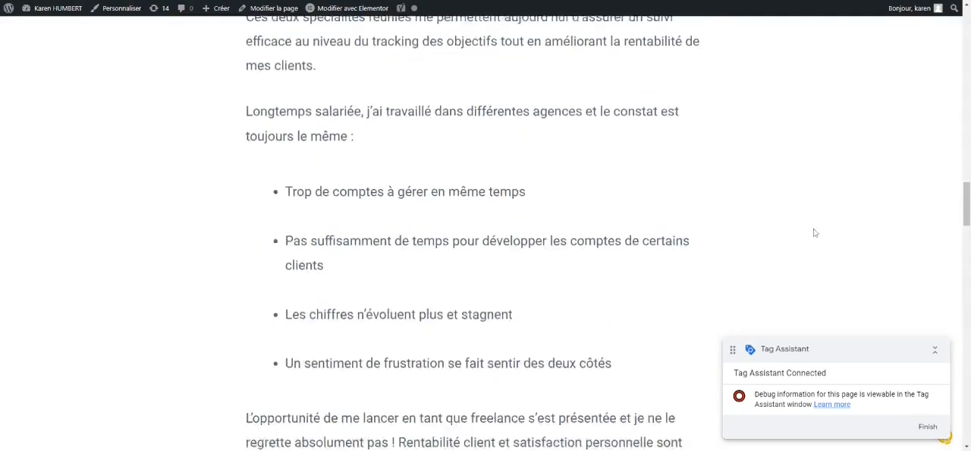
{"action": "scroll", "coordinate": [641, 285], "scroll_direction": "down", "scroll_amount": 3}
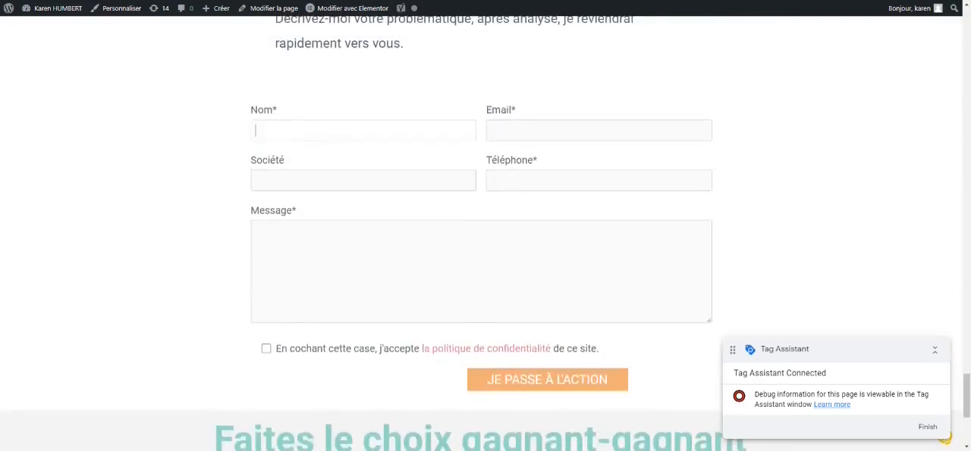
{"action": "left_click", "coordinate": [503, 381]}
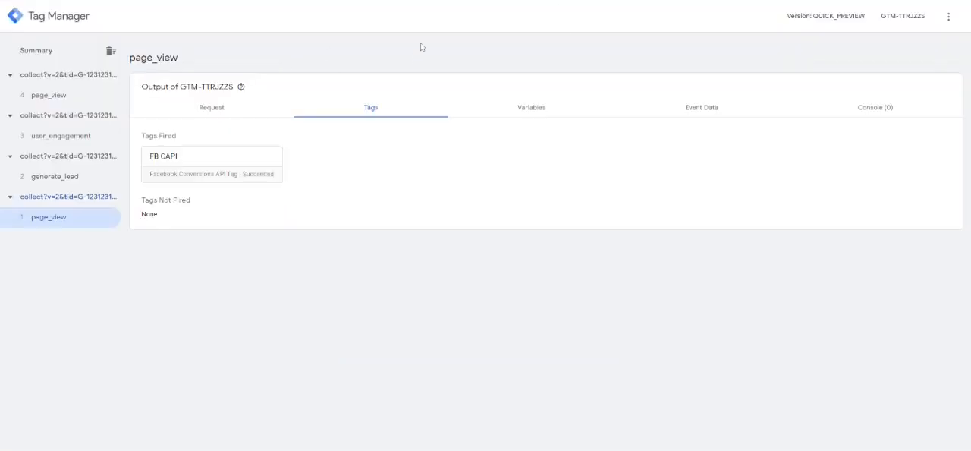
Step: Check the generate_lead event in the server preview, and compare the browser and server Prospect details in Facebook's test events
{"action": "left_click", "coordinate": [91, 182]}
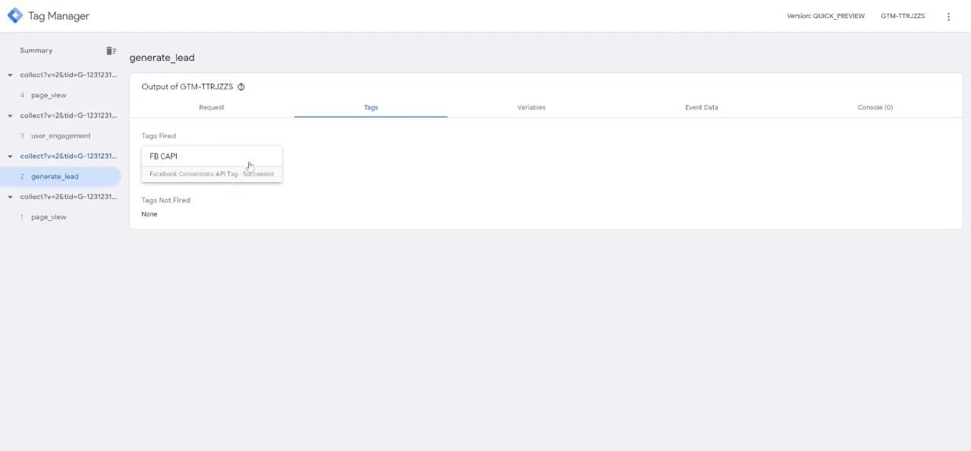
{"action": "left_click", "coordinate": [215, 110]}
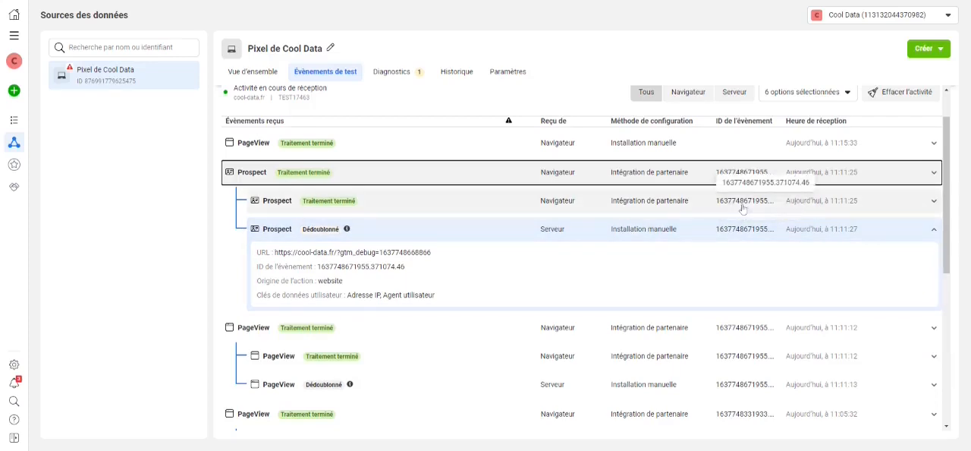
{"action": "left_click", "coordinate": [406, 208]}
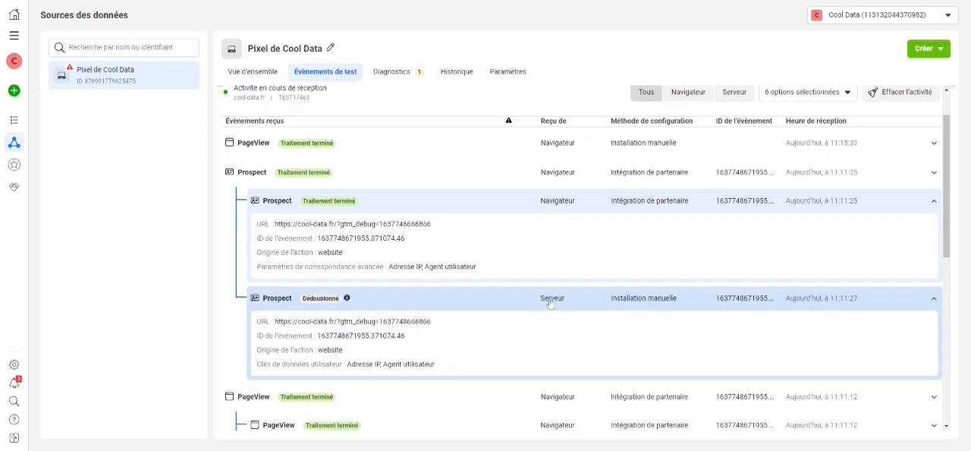
{"action": "mouse_move", "coordinate": [347, 302]}
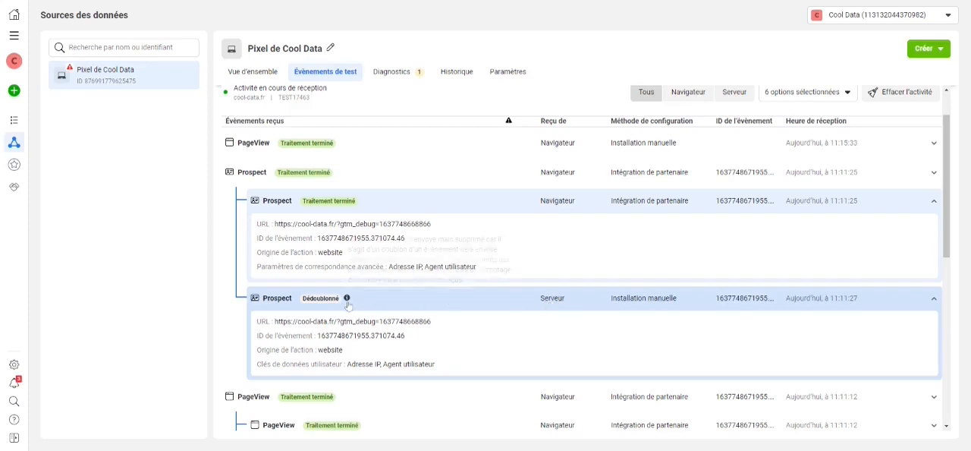